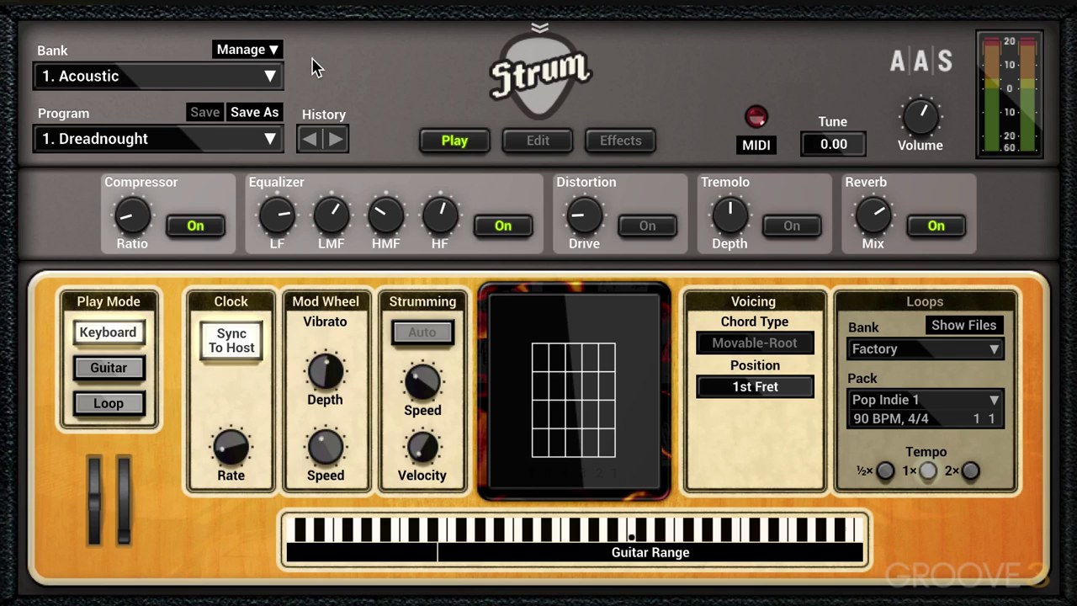
# Step: Check the bank and program lists, keeping the Acoustic bank and Dreadnought program
pyautogui.click(115, 81)
pyautogui.click(380, 83)
pyautogui.click(132, 143)
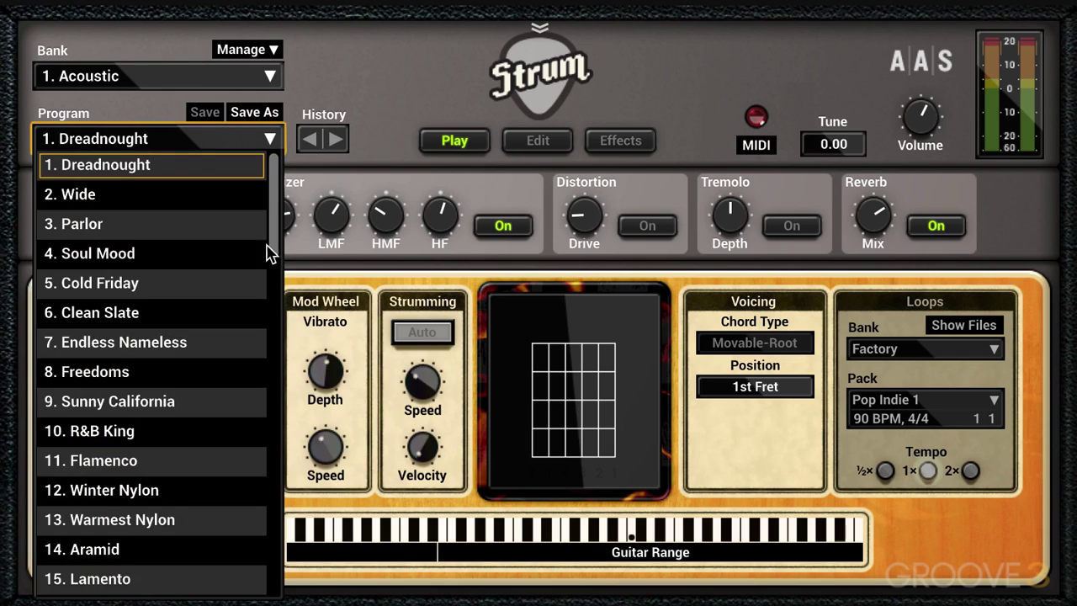
pyautogui.click(357, 70)
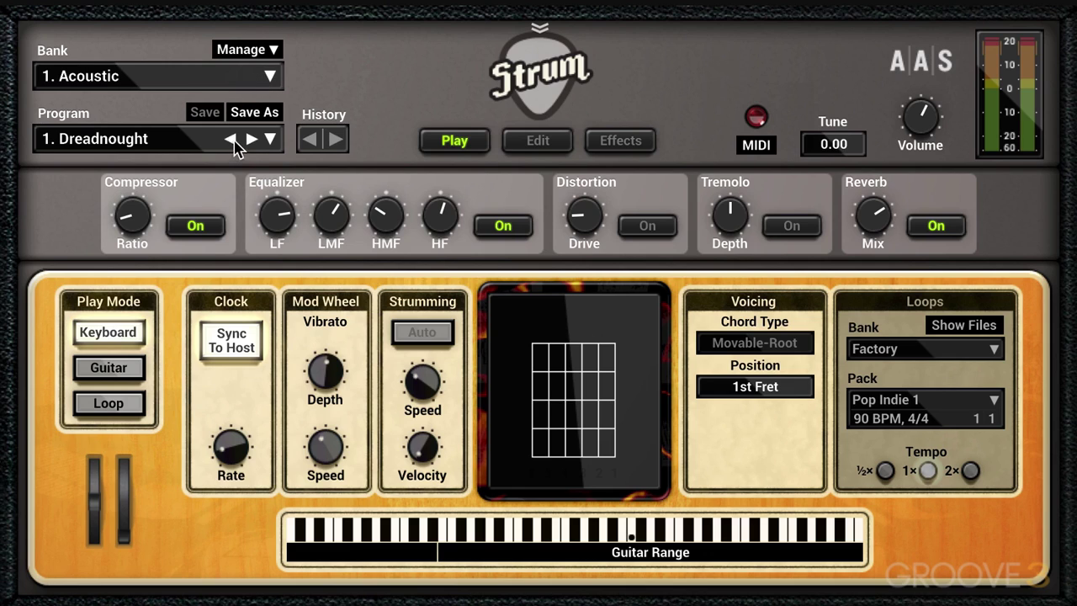
# Step: Step back and forth through Wide, Parlor and other presets, settling on 4. Soul Mood
pyautogui.click(250, 139)
pyautogui.click(233, 140)
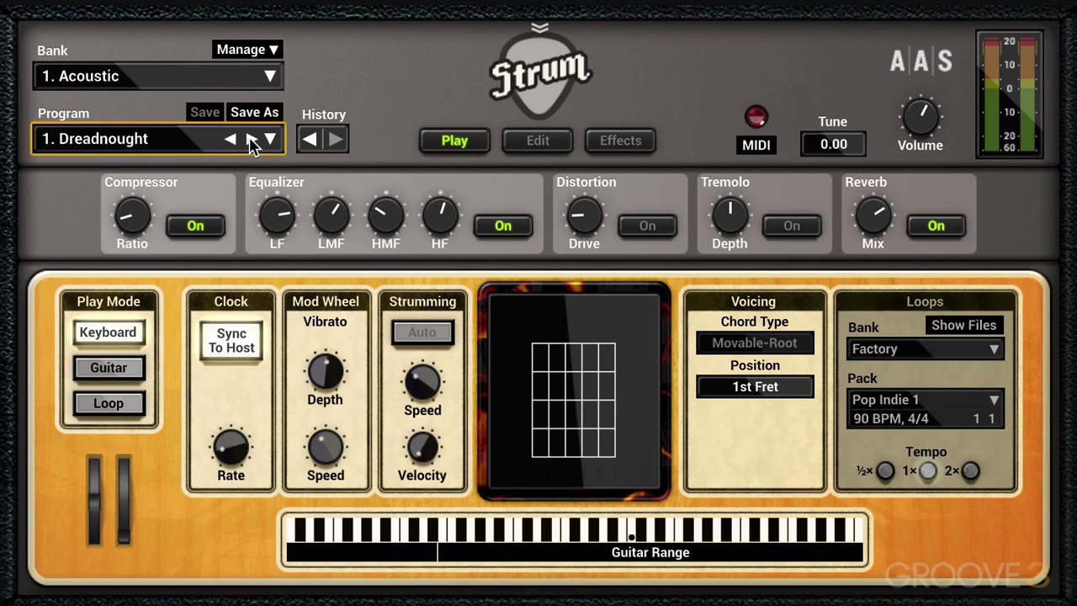
pyautogui.click(251, 139)
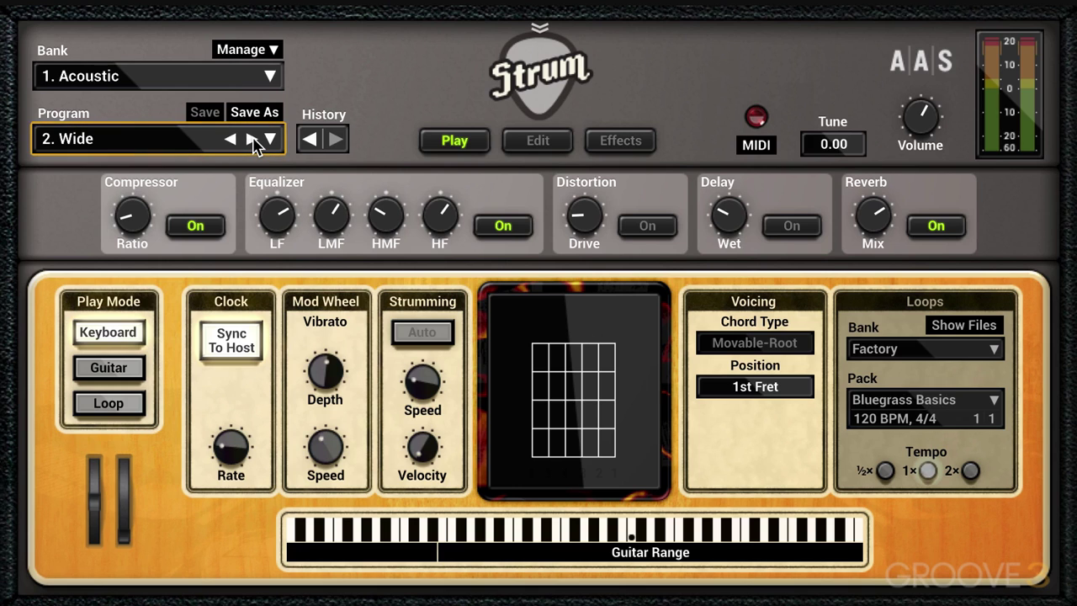
pyautogui.click(250, 140)
pyautogui.click(251, 140)
pyautogui.click(231, 140)
pyautogui.click(231, 140)
pyautogui.click(253, 140)
pyautogui.click(252, 140)
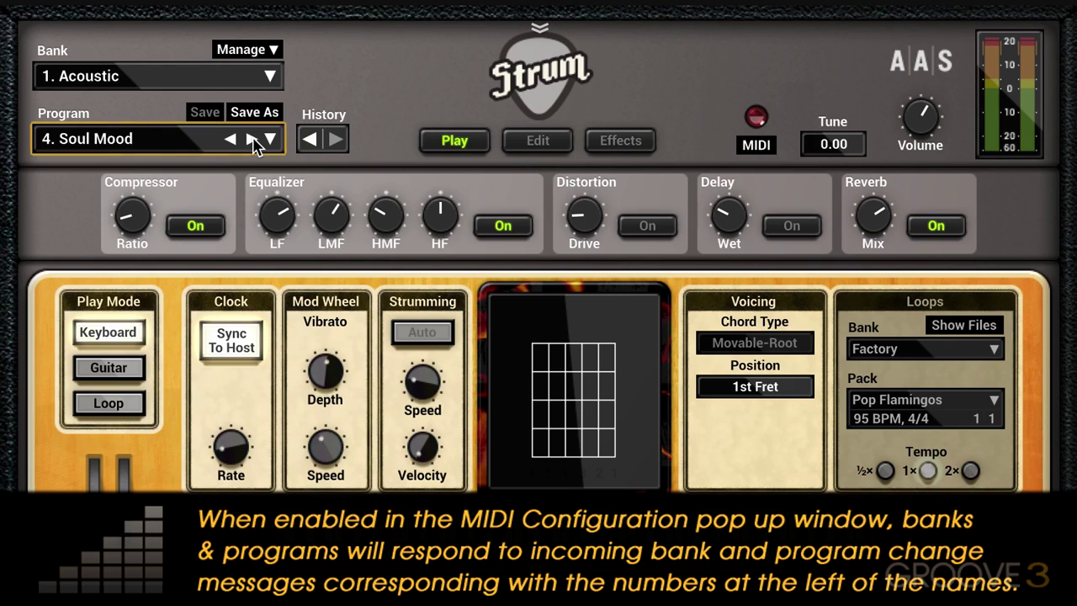
pyautogui.click(252, 140)
pyautogui.click(253, 140)
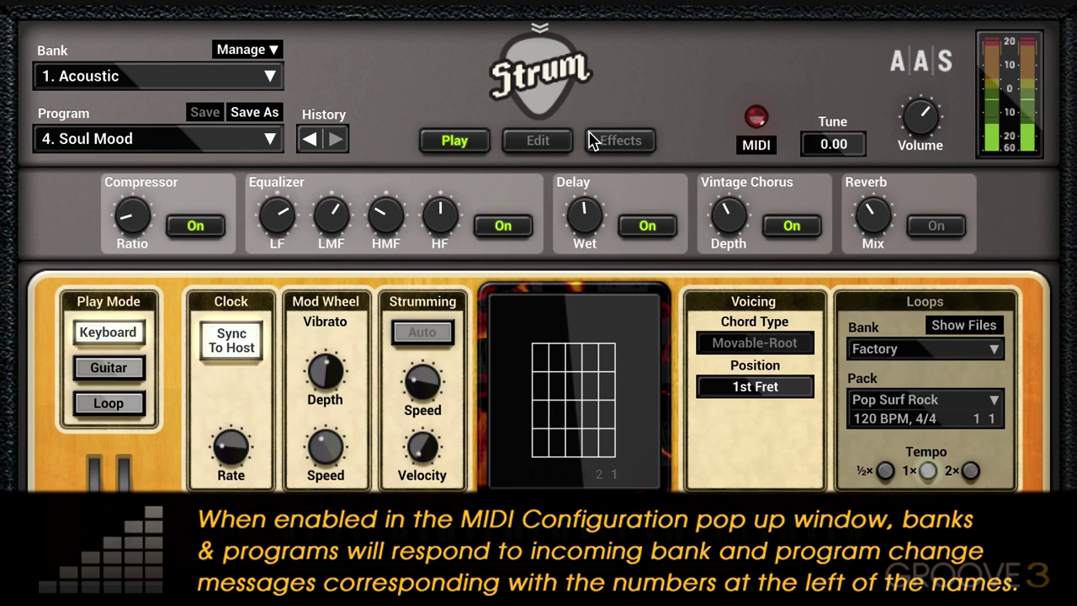
# Step: On the edit page, switch the pick type to Sharp and lower pick Edge to 29 %
pyautogui.click(551, 142)
pyautogui.click(148, 249)
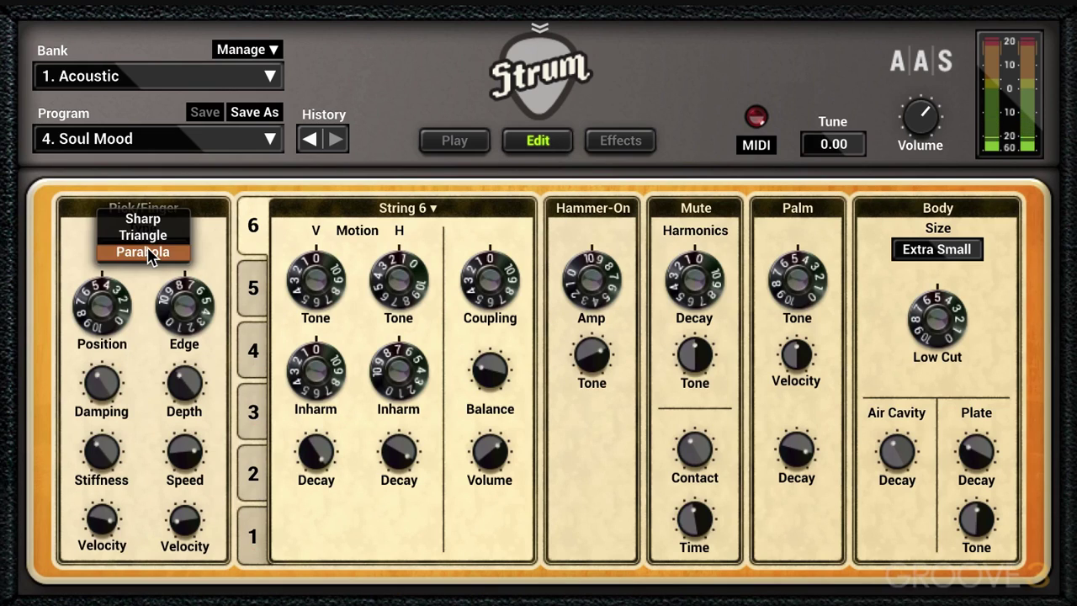
pyautogui.click(137, 218)
pyautogui.moveTo(169, 292); pyautogui.dragTo(189, 303)
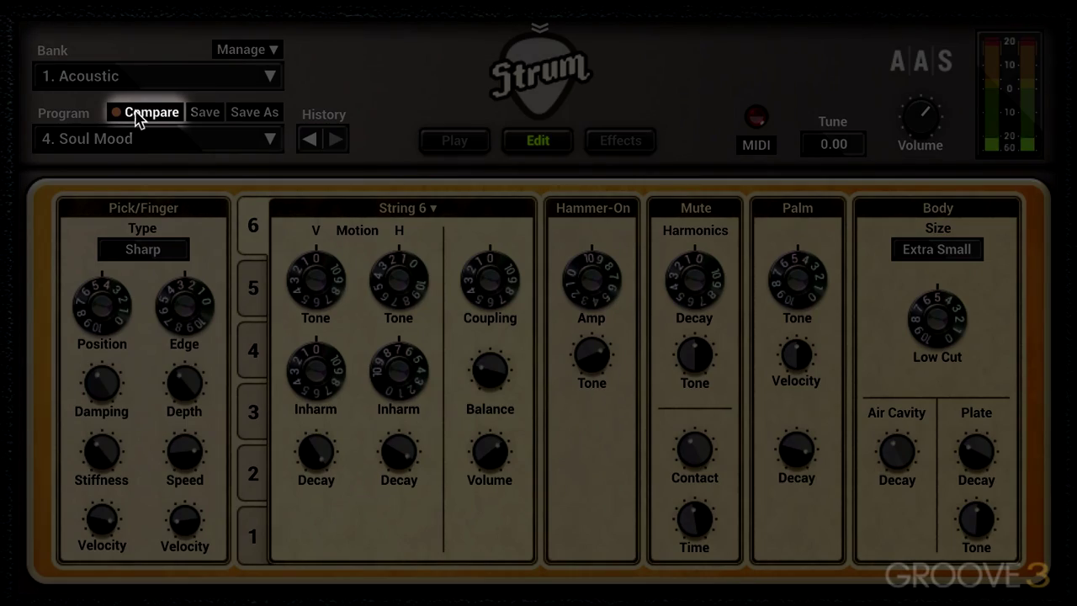
# Step: Compare the edit against the original Soul Mood sound, then return to the play page
pyautogui.moveTo(148, 137)
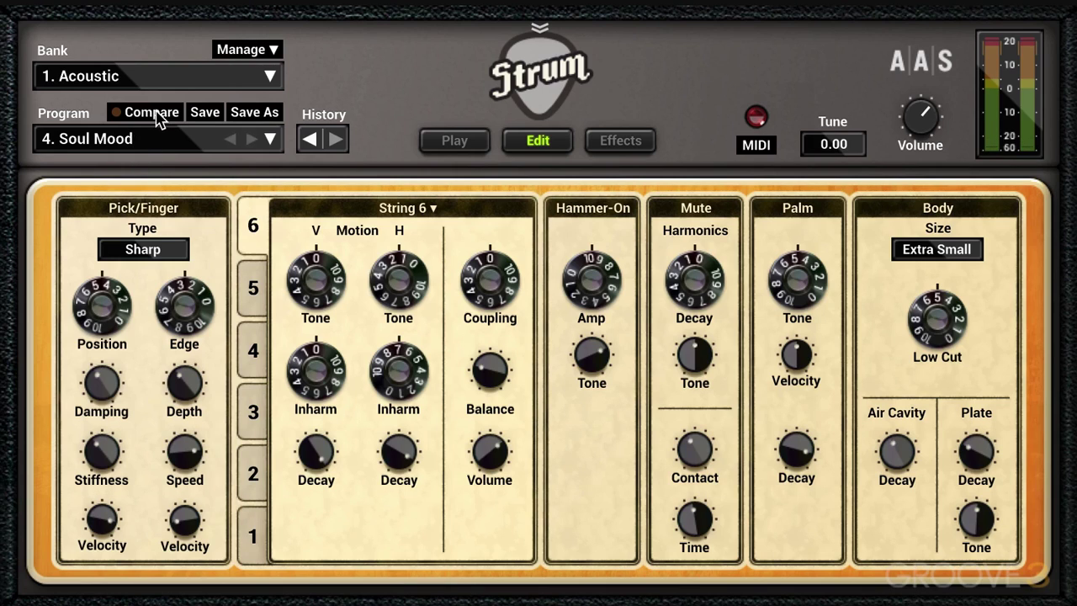
pyautogui.click(155, 112)
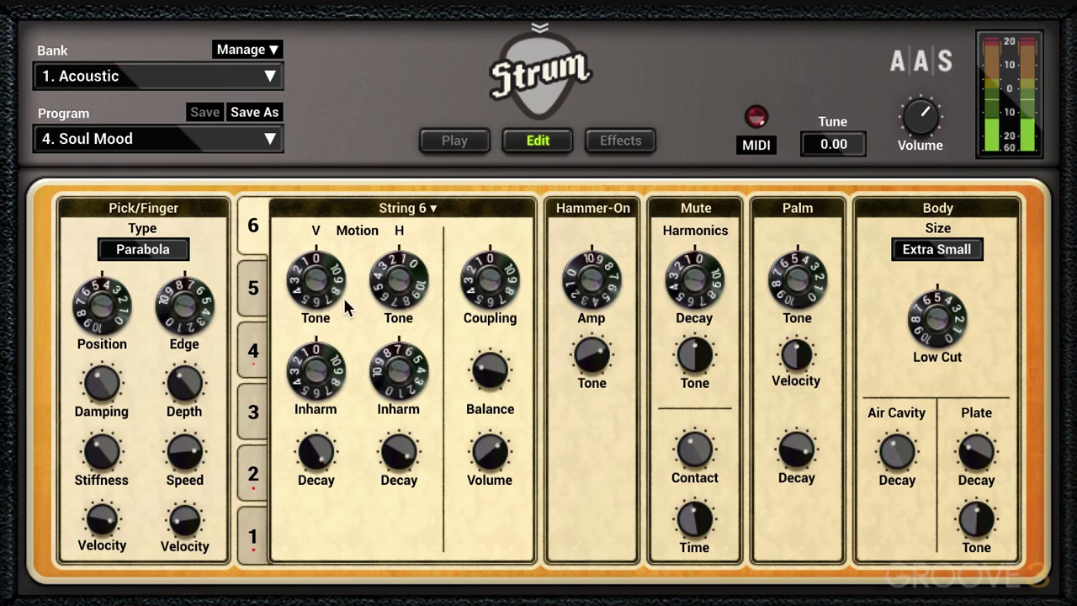
pyautogui.moveTo(101, 309)
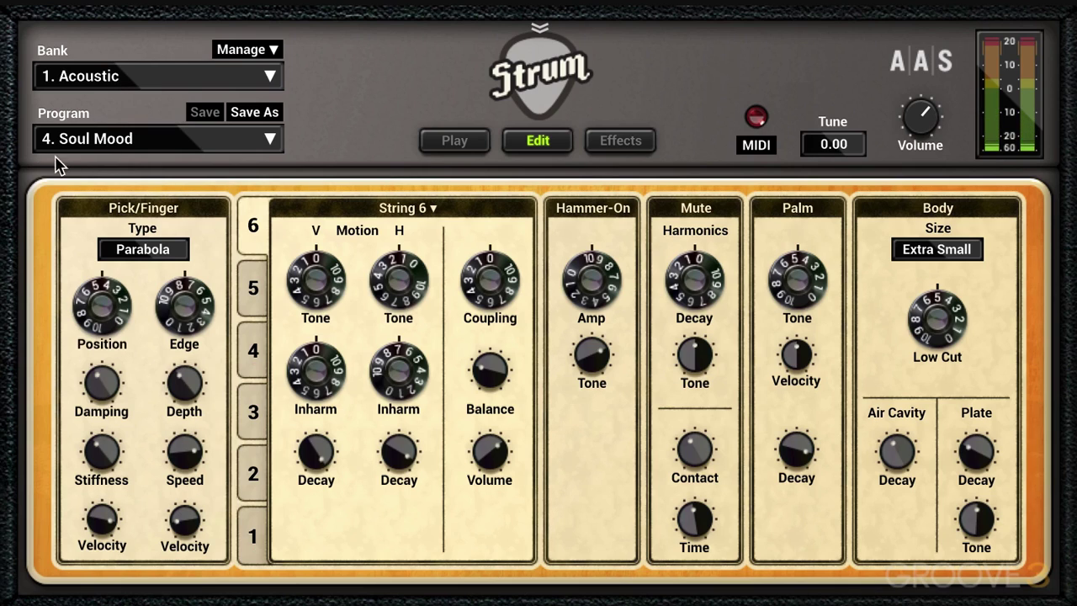
pyautogui.click(148, 111)
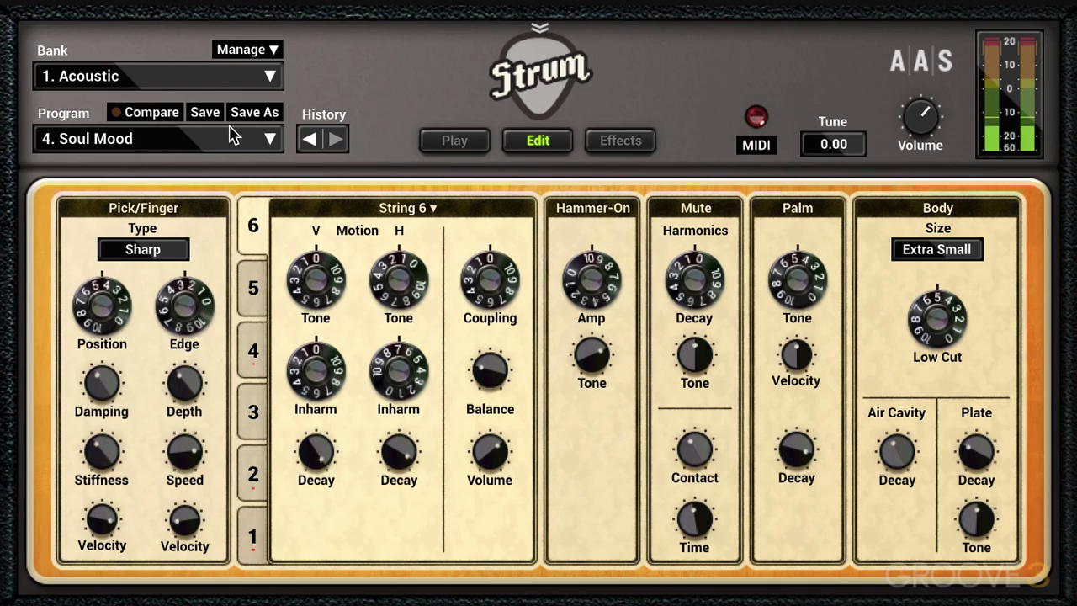
pyautogui.click(454, 144)
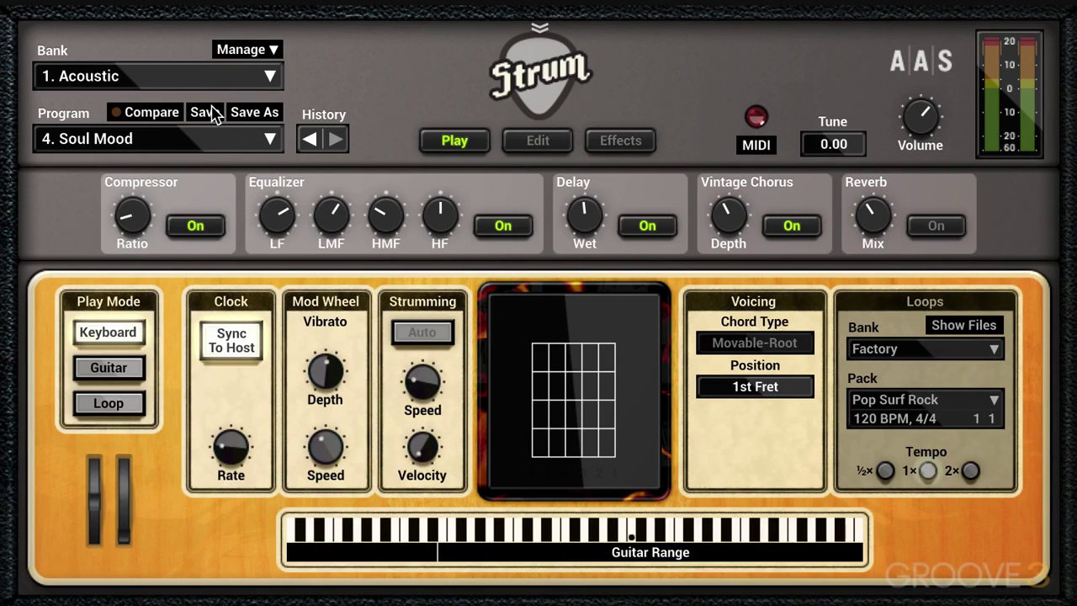
# Step: Save the edit as new program 64, a custom soft acoustic guitar, in the 1. Acoustic bank
pyautogui.moveTo(125, 144)
pyautogui.click(256, 112)
pyautogui.write("Eli's soft acoustic guitar")
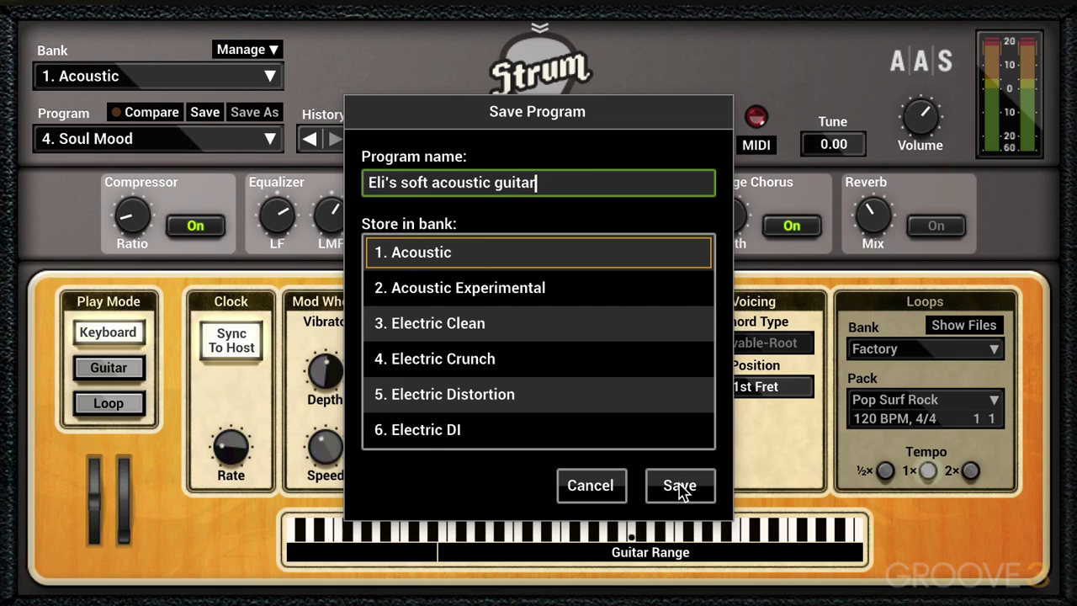
pyautogui.click(678, 486)
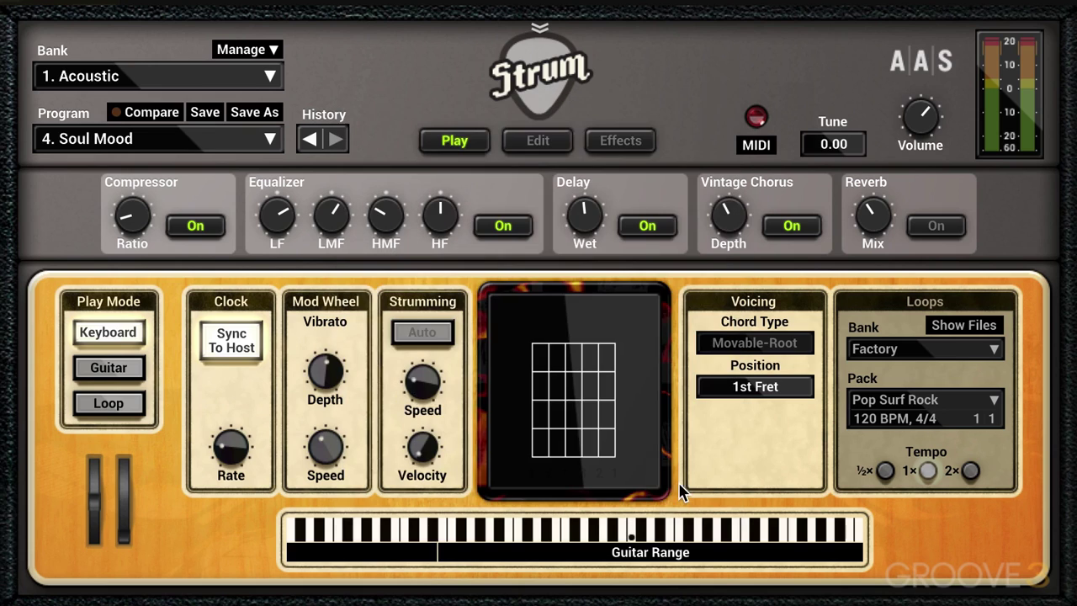
pyautogui.click(130, 148)
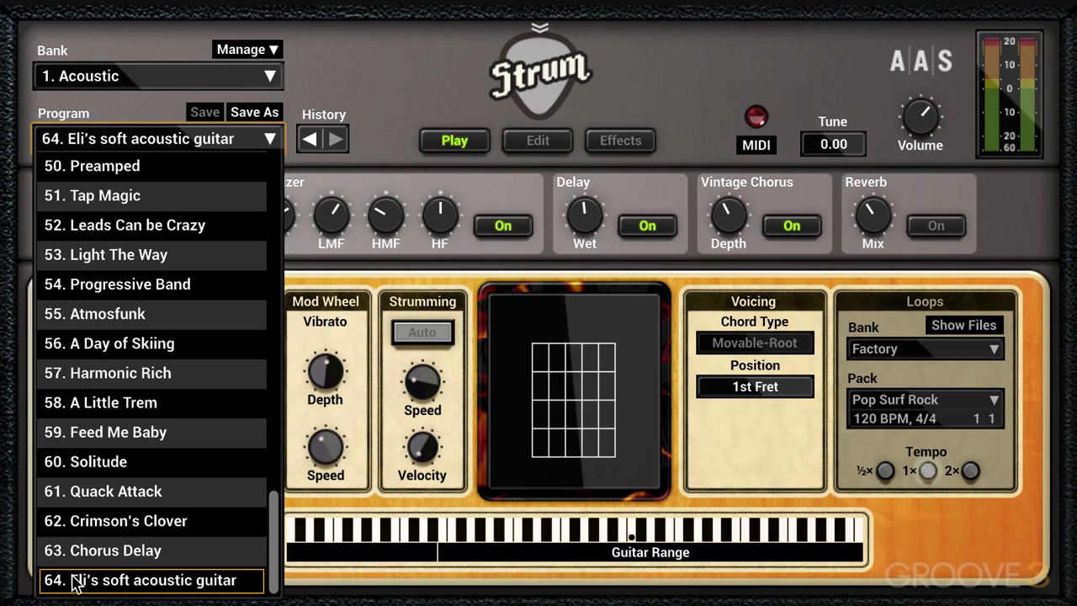
pyautogui.click(395, 71)
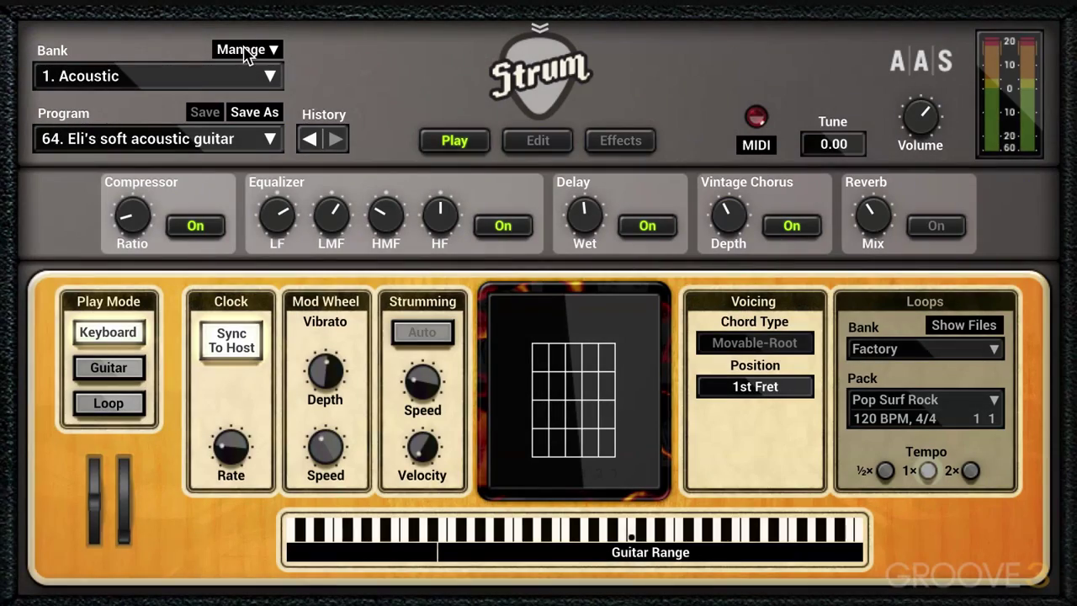
# Step: In the bank manager, browse to 4. Electric Crunch, try PSL Crunch 1, then load PSL Rhythm
pyautogui.click(243, 51)
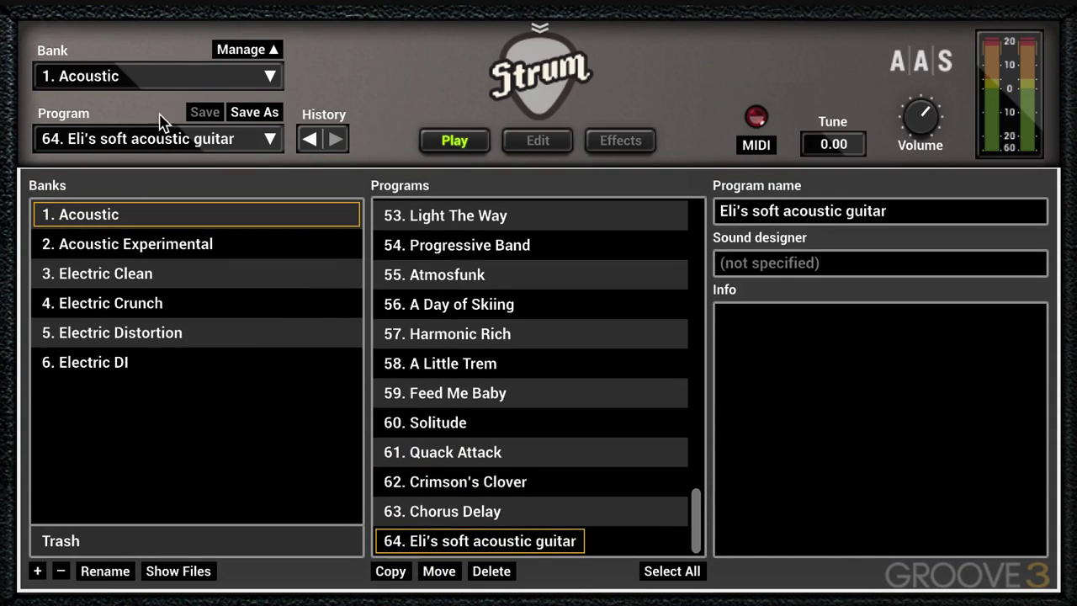
pyautogui.click(101, 248)
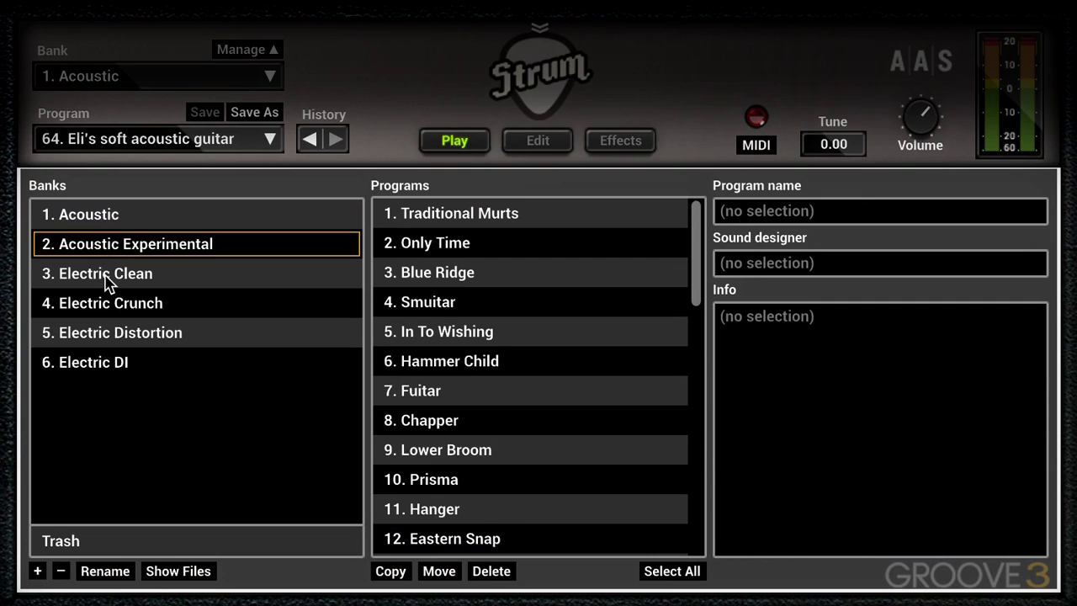
pyautogui.click(106, 278)
pyautogui.click(92, 308)
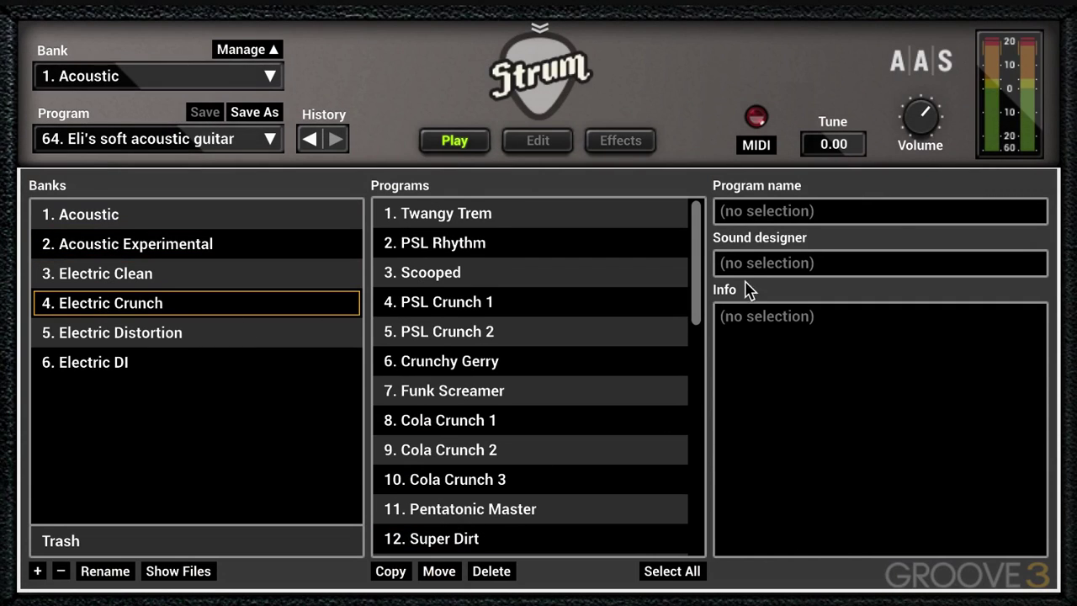
pyautogui.click(422, 310)
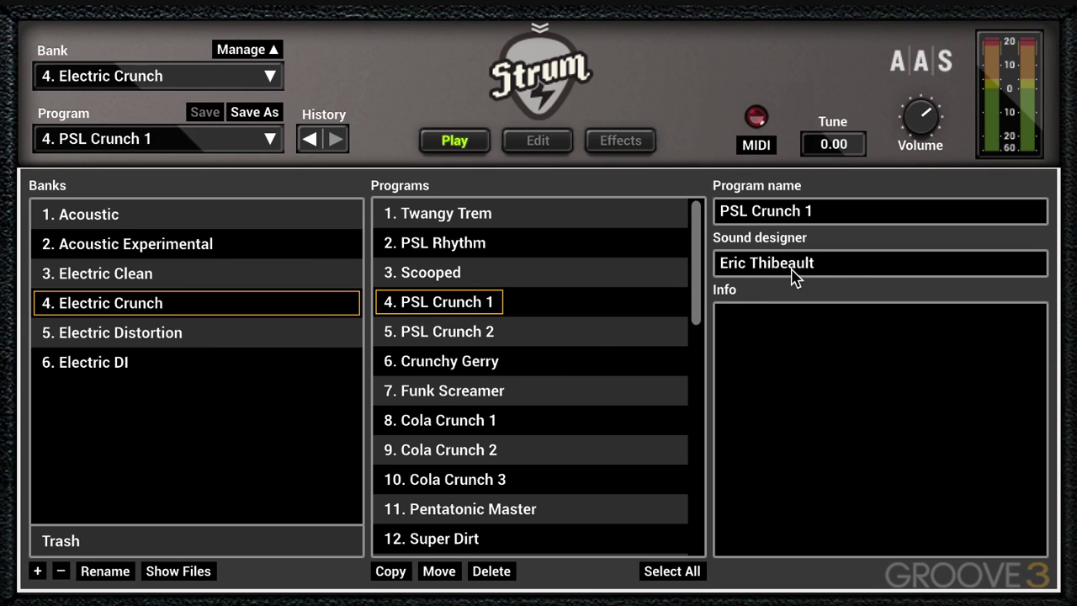
pyautogui.click(442, 234)
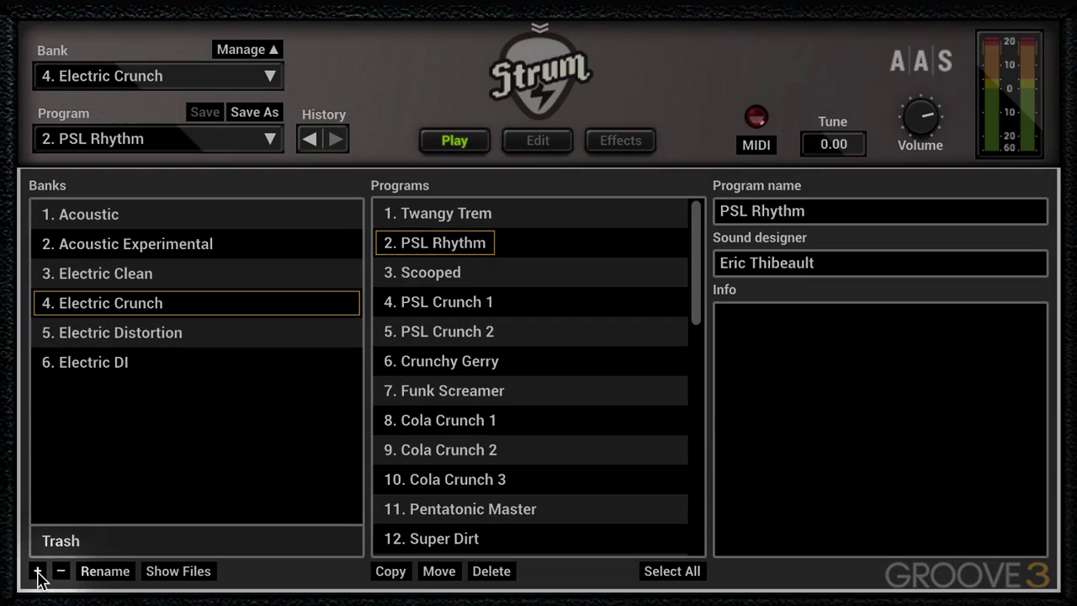
# Step: Create a new personal programs bank and view its contents
pyautogui.click(37, 570)
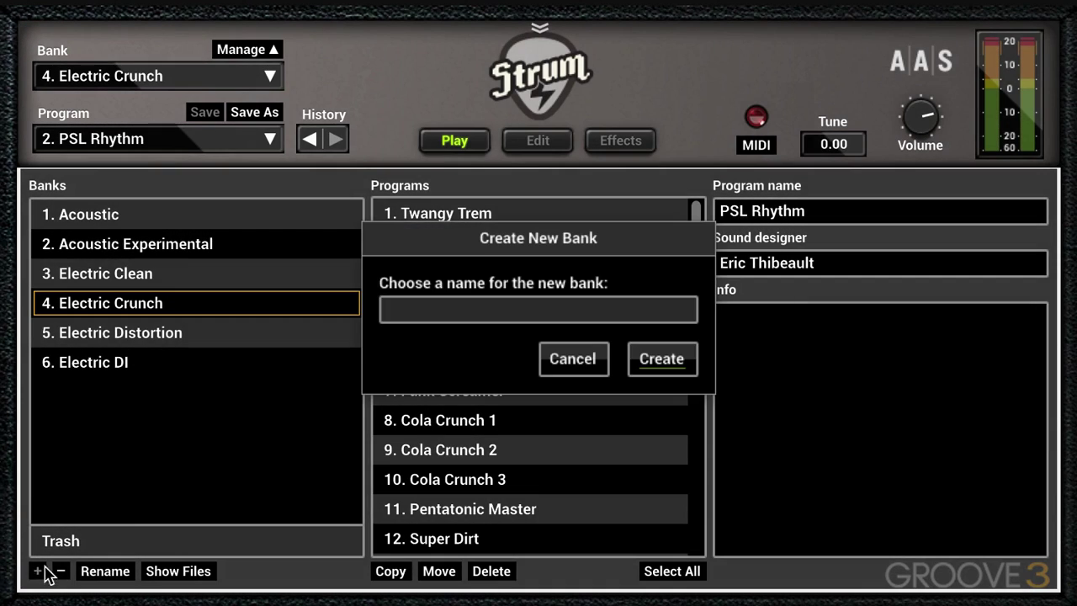
pyautogui.write("Eli's Programs")
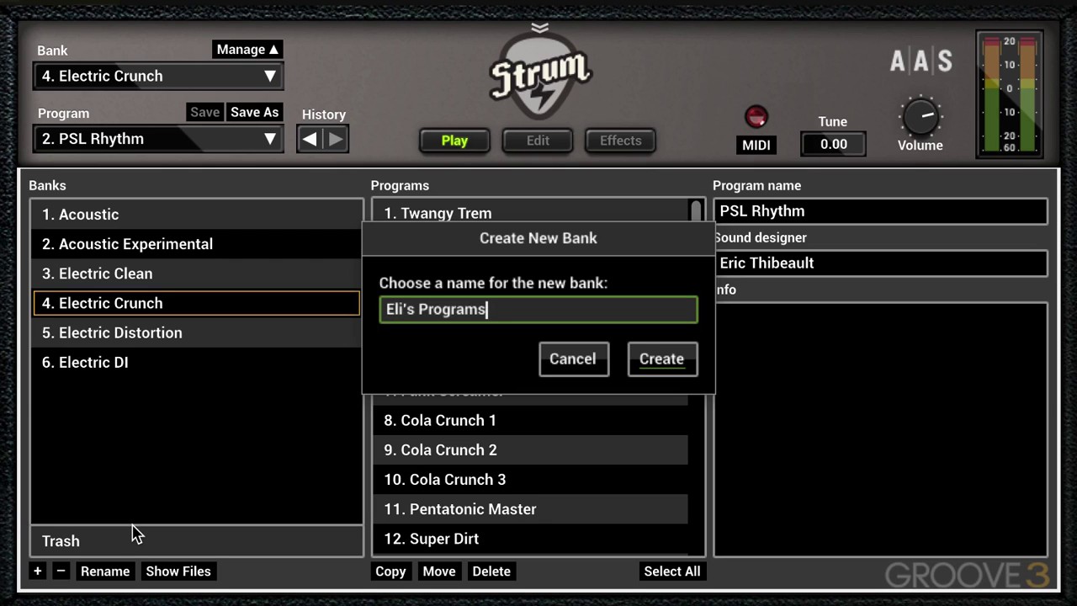
pyautogui.press('Return')
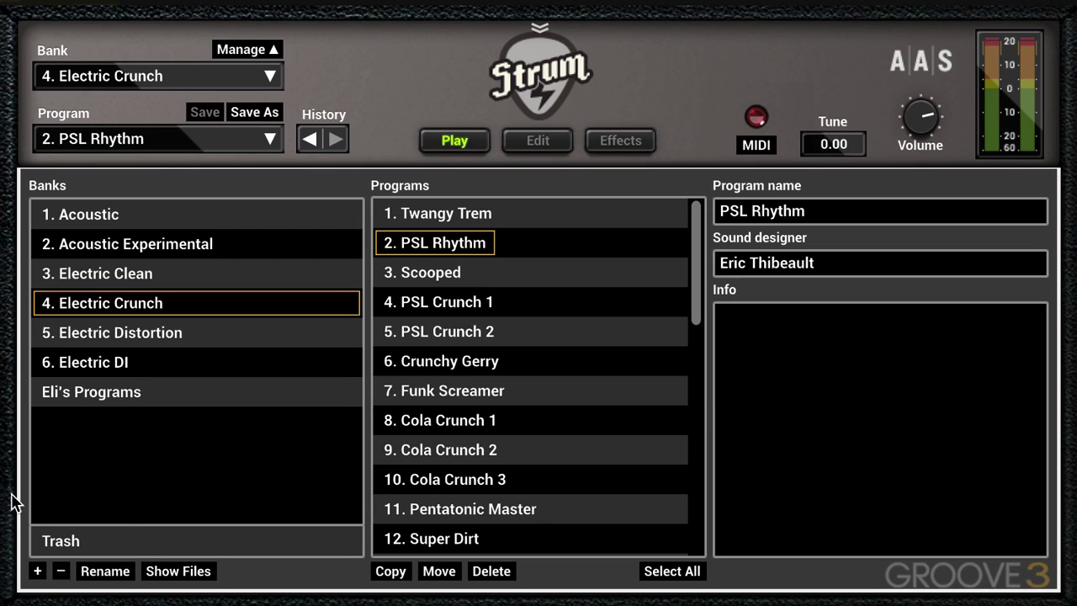
pyautogui.click(118, 401)
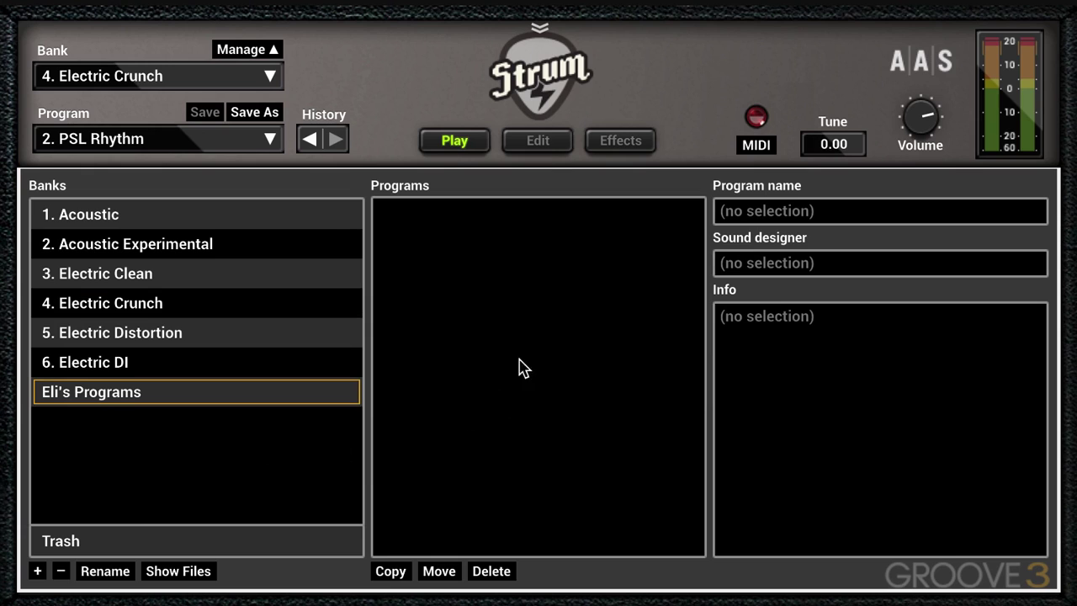
# Step: Load PSL Crunch 2 from Electric Crunch, then reopen the still-empty personal bank
pyautogui.click(130, 306)
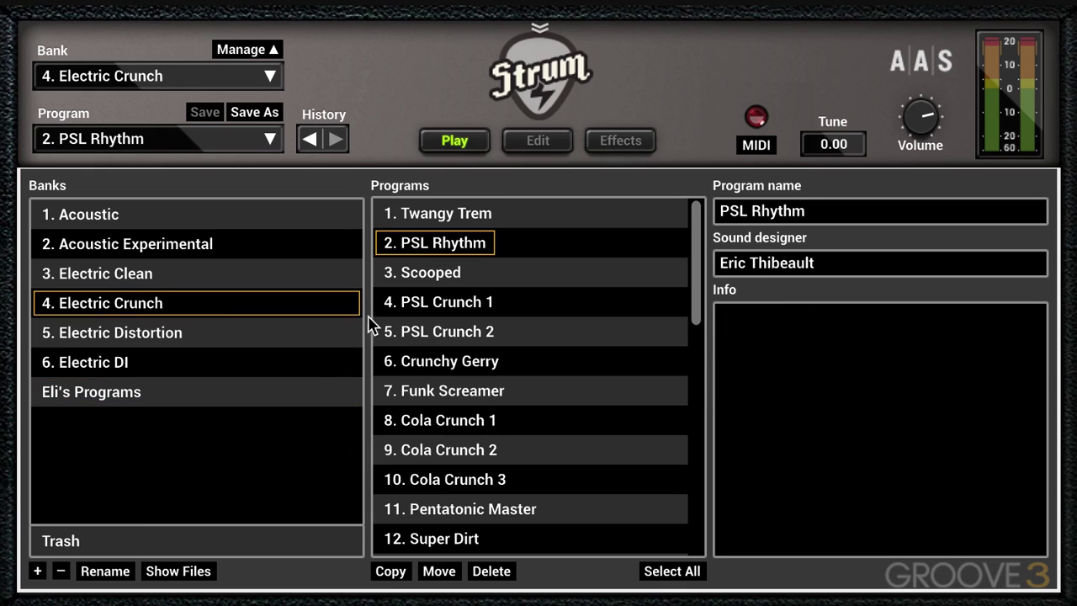
pyautogui.click(442, 283)
pyautogui.click(439, 330)
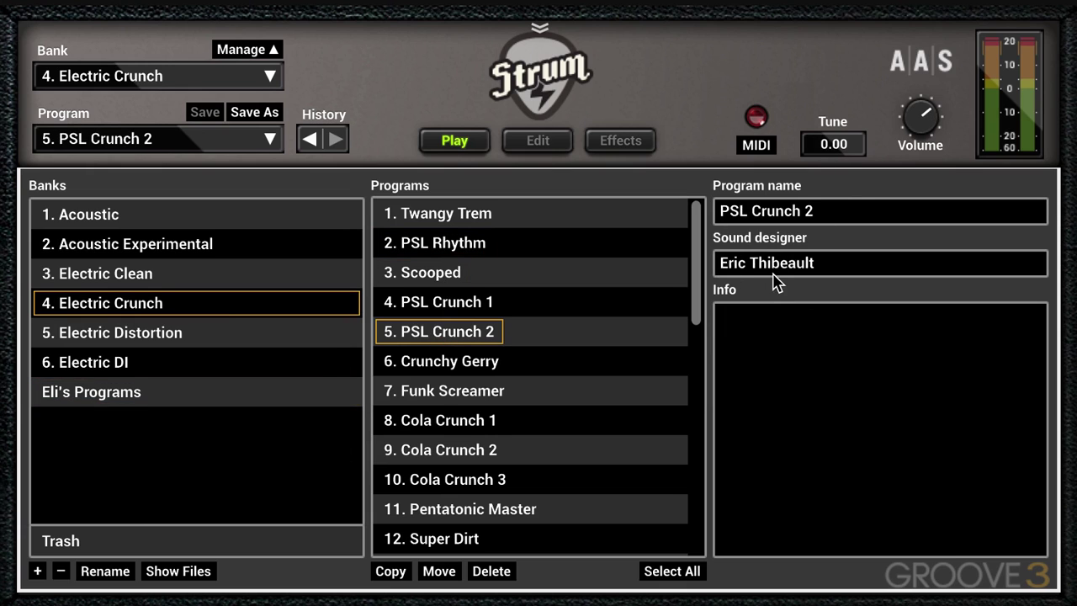
pyautogui.click(107, 401)
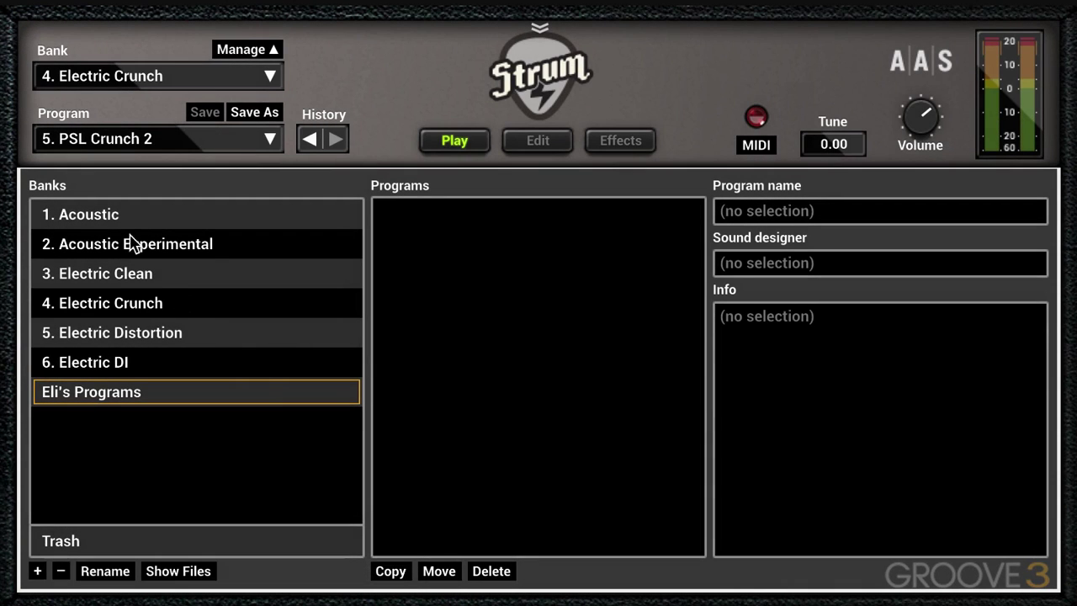
# Step: Load the soft acoustic guitar program from 1. Acoustic and enter the sound designer's name
pyautogui.click(126, 217)
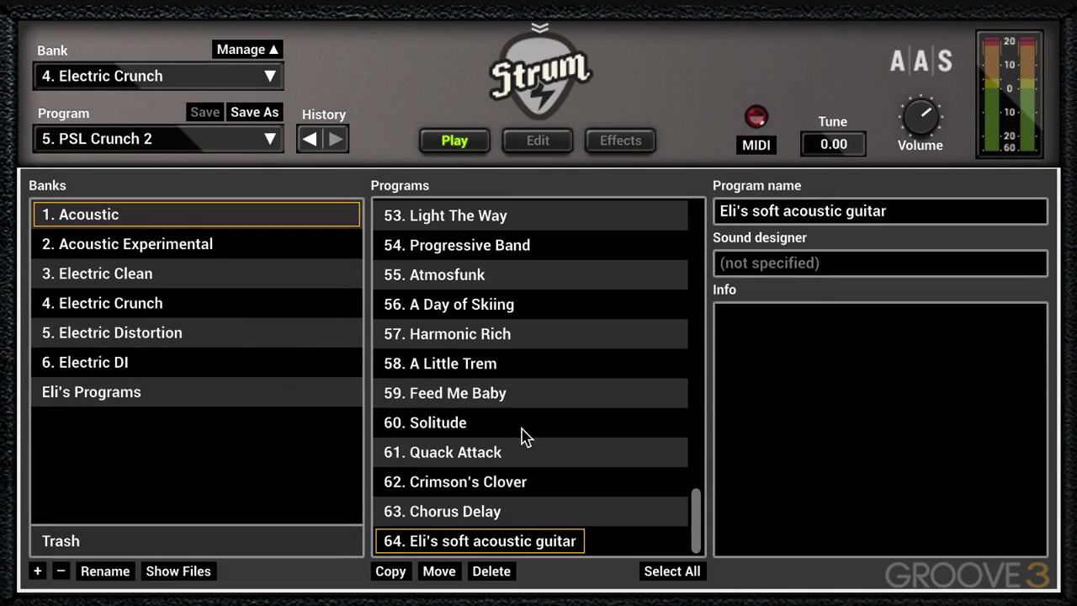
pyautogui.click(516, 543)
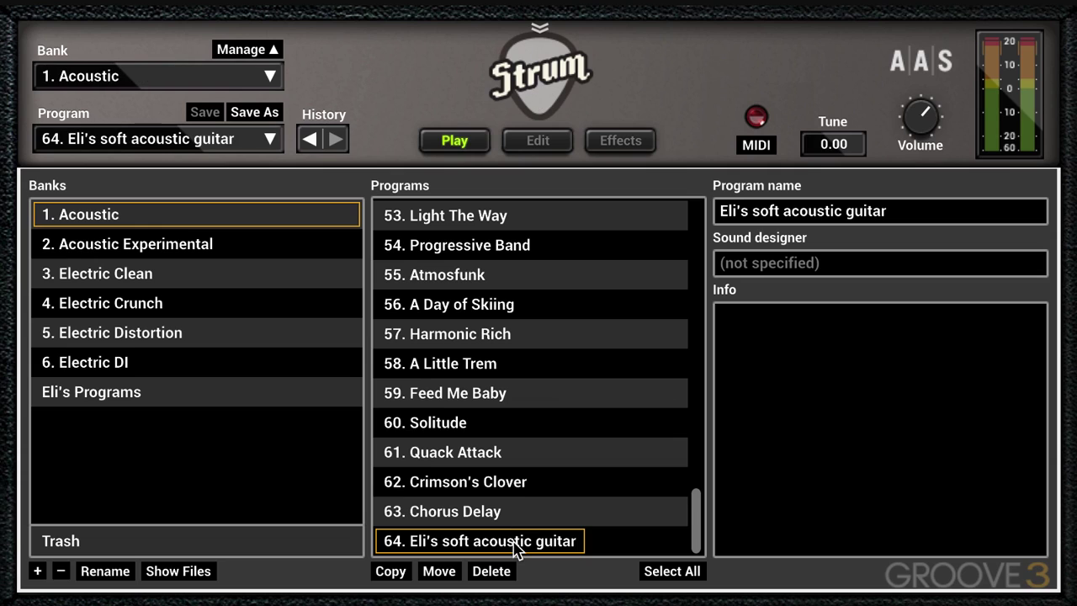
pyautogui.click(835, 269)
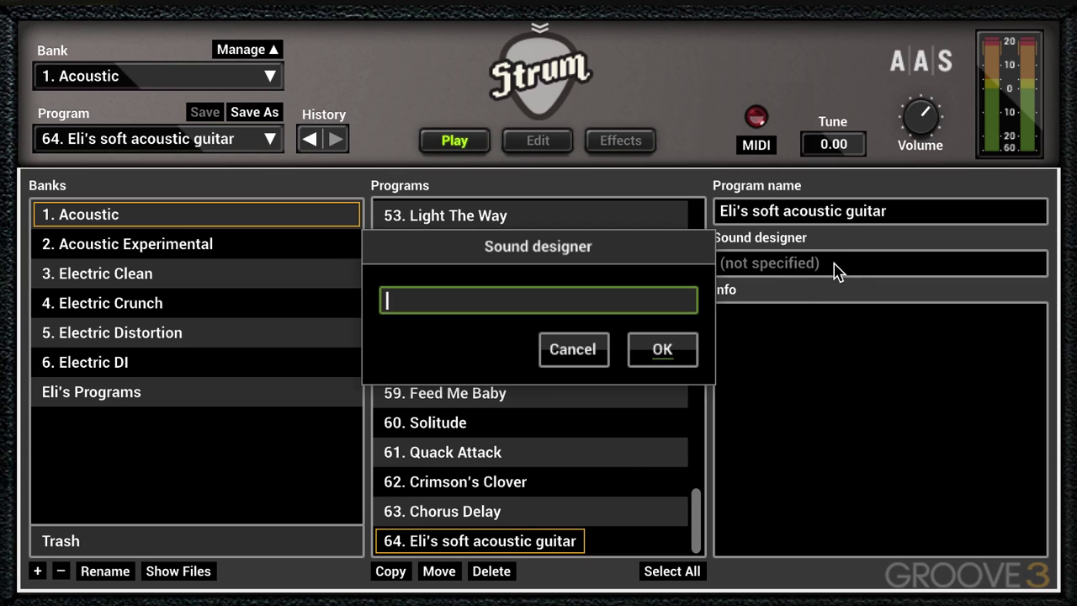
pyautogui.write('Eli Krantzberg')
pyautogui.press('Return')
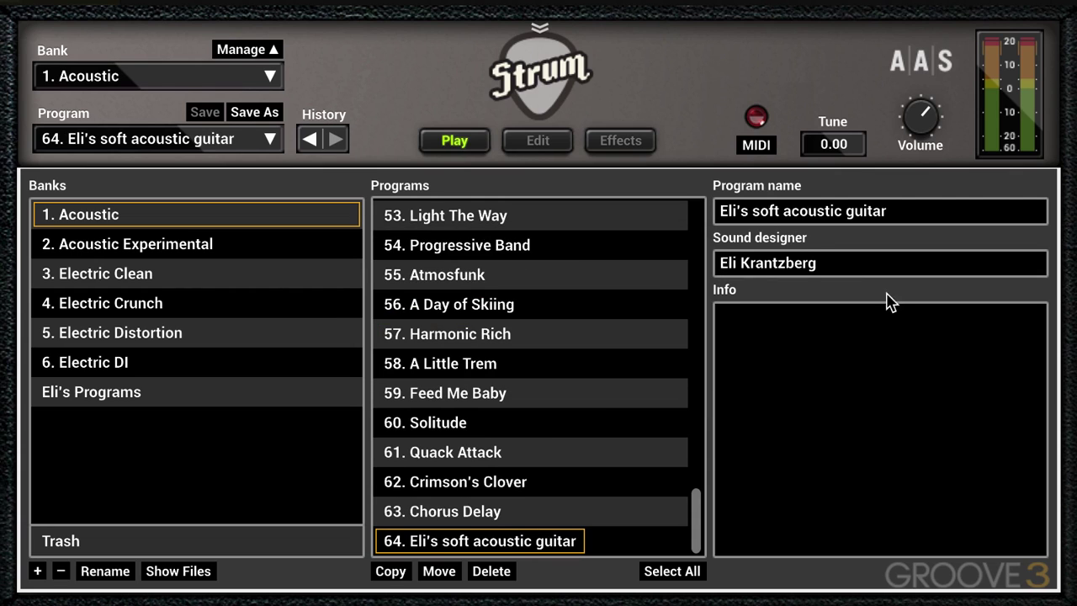
# Step: Add the info note 'Soft attack, warm round sound' to the program
pyautogui.click(829, 343)
pyautogui.write('Soft attack, warm round sound')
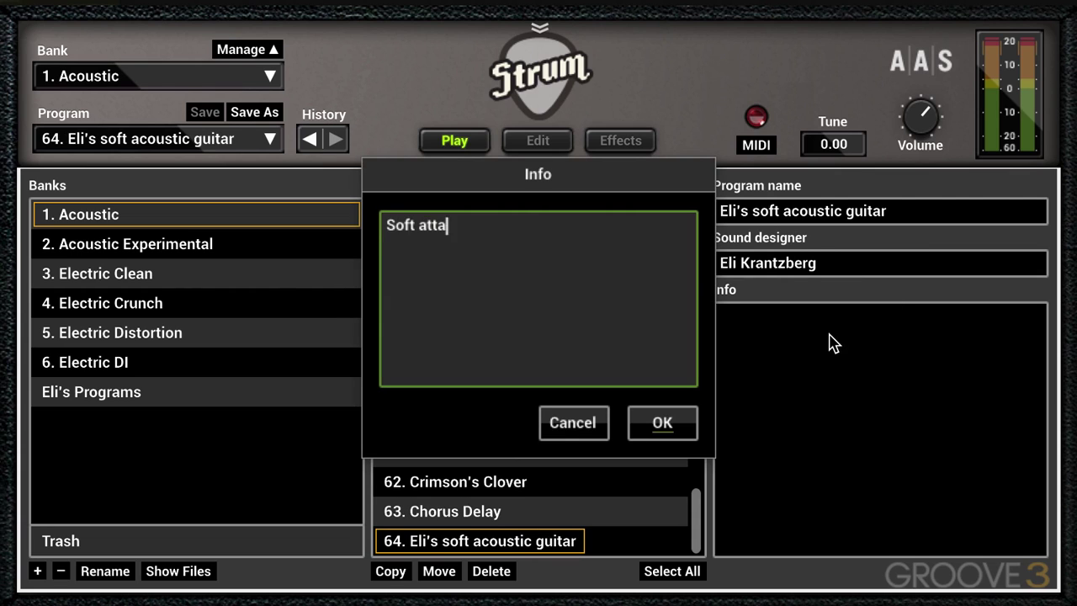
pyautogui.press('Return')
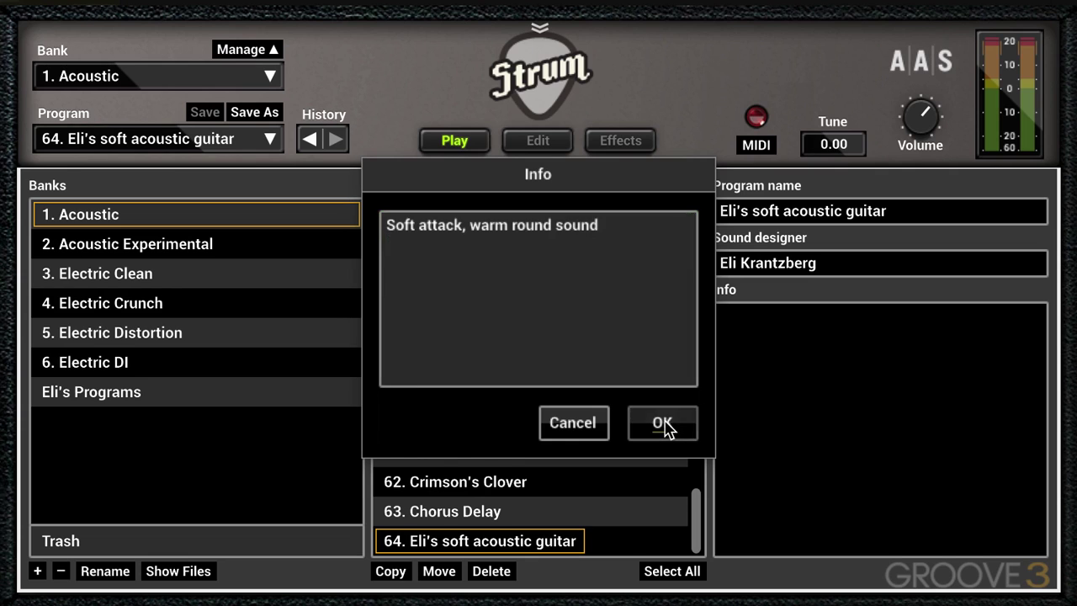
pyautogui.click(661, 422)
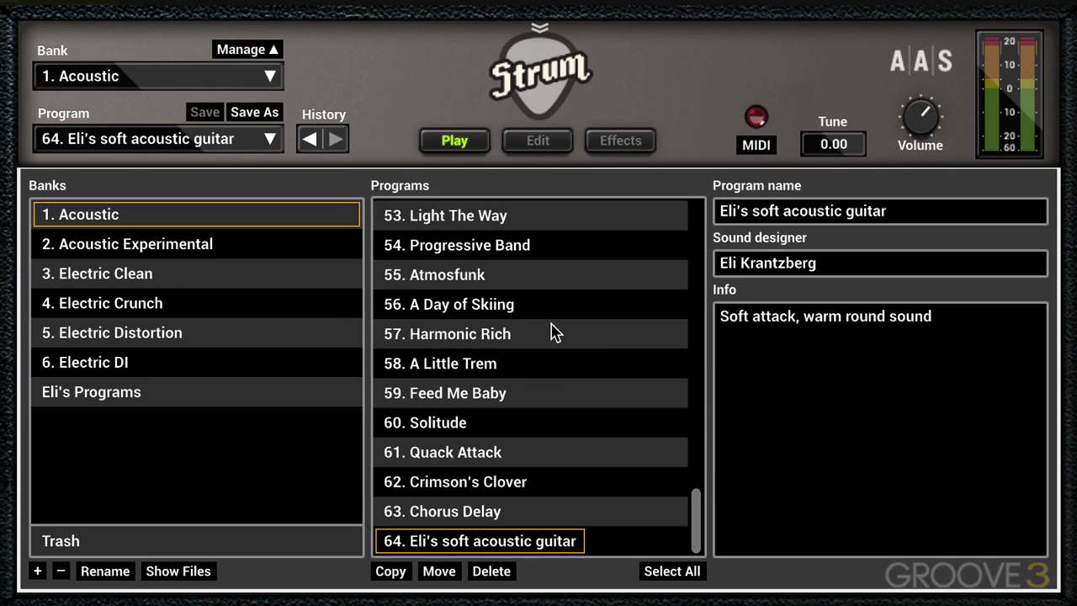
# Step: Move the program into the personal bank, load it there, and close the manager
pyautogui.click(439, 572)
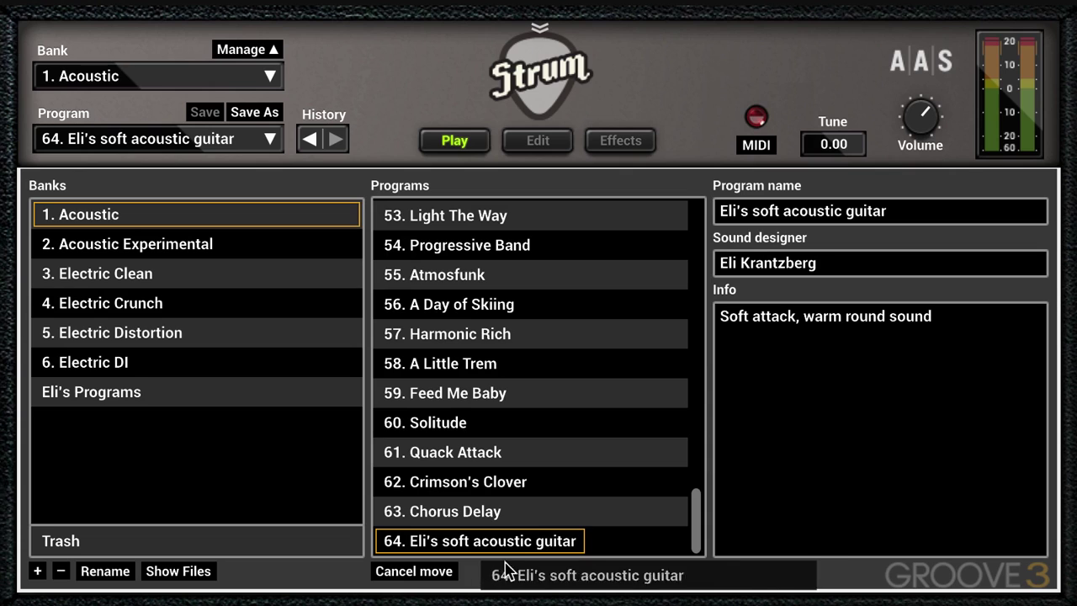
pyautogui.click(96, 393)
pyautogui.click(96, 394)
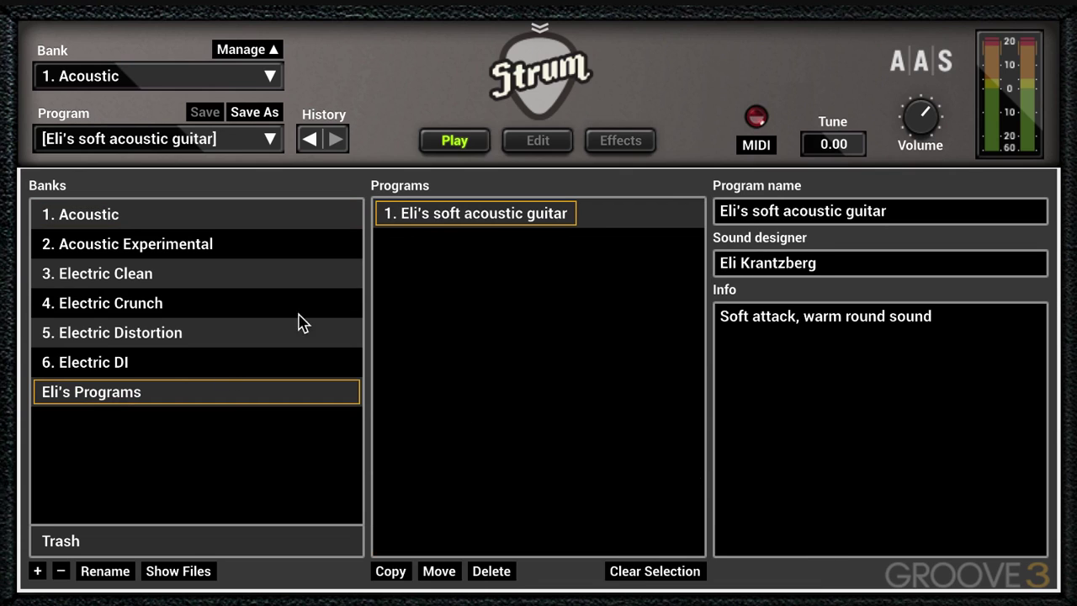
pyautogui.click(480, 216)
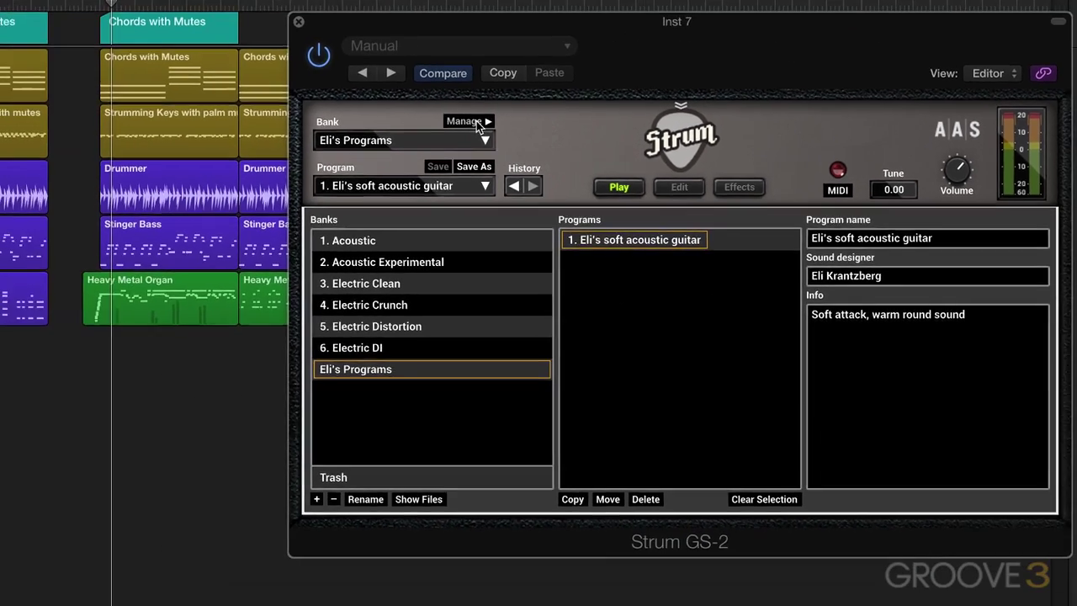
pyautogui.click(476, 120)
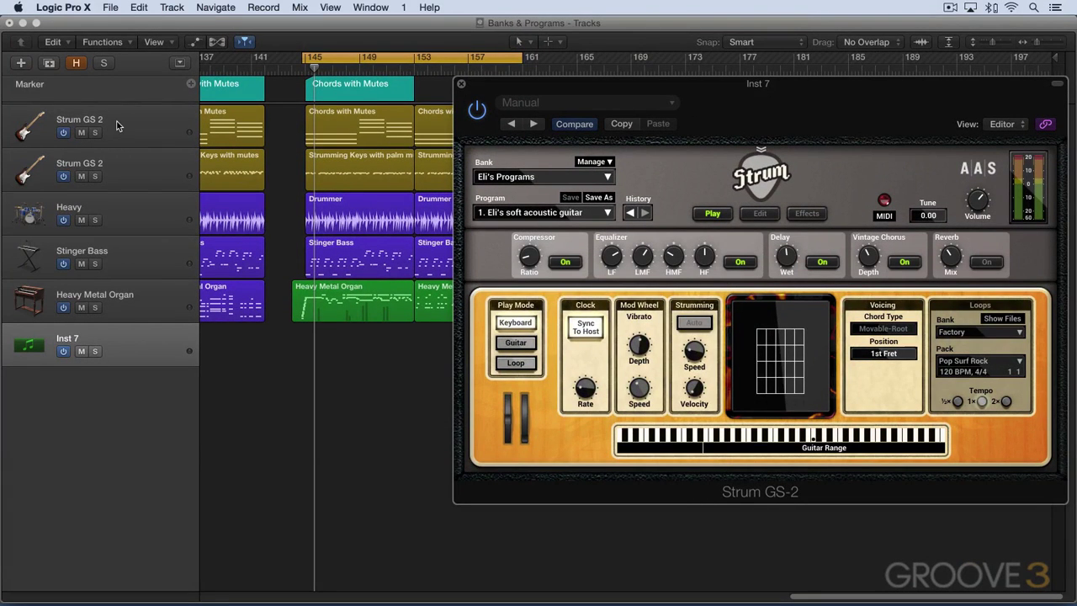
# Step: Play the project with the second Strum GS 2 track soloed and its plugin edit page shown
pyautogui.click(129, 169)
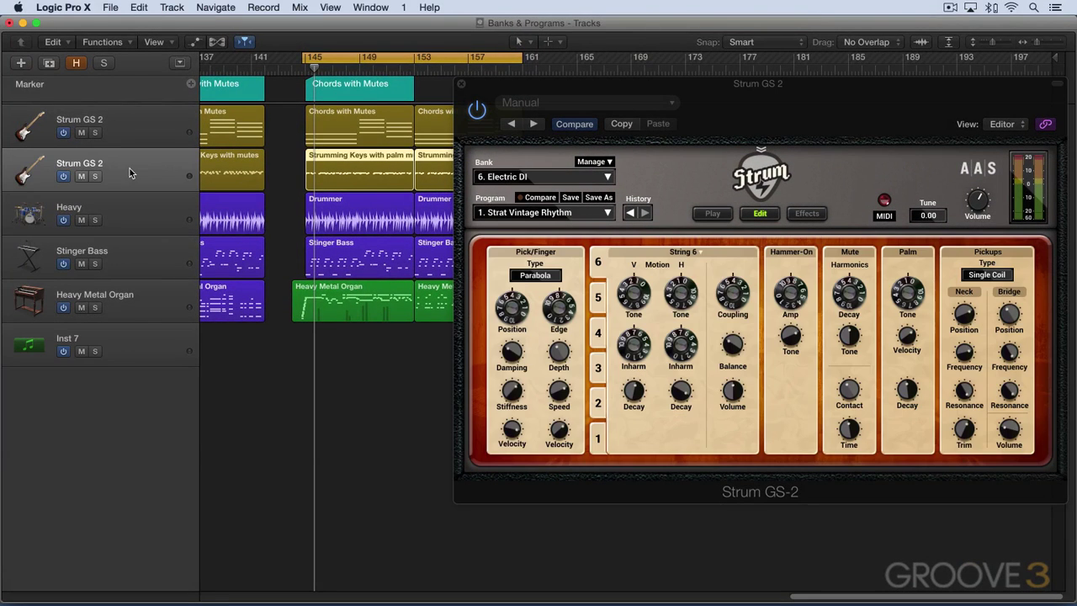
pyautogui.press('space')
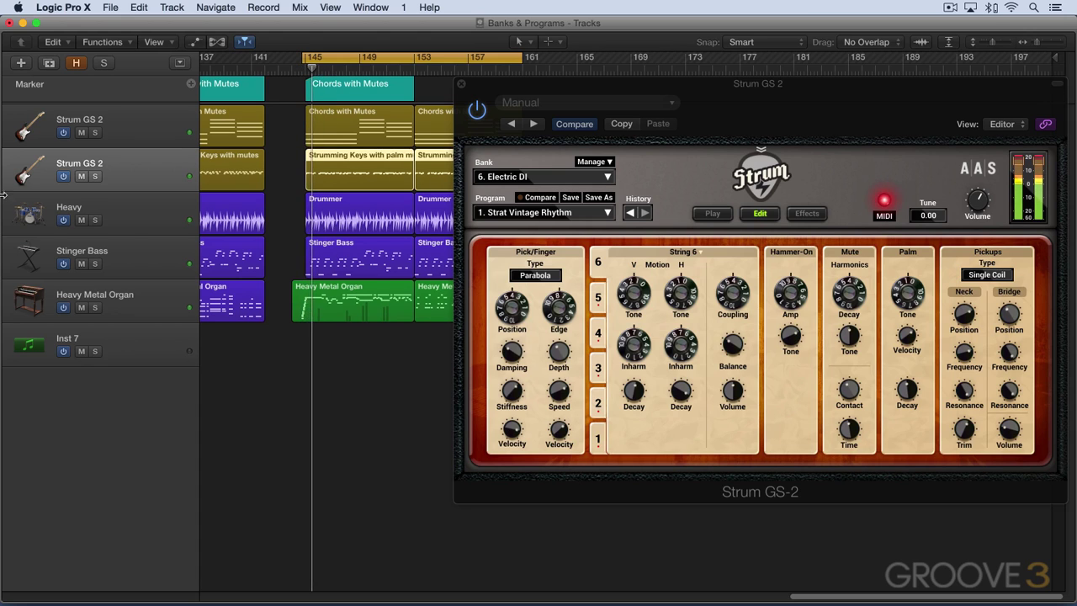
pyautogui.click(96, 176)
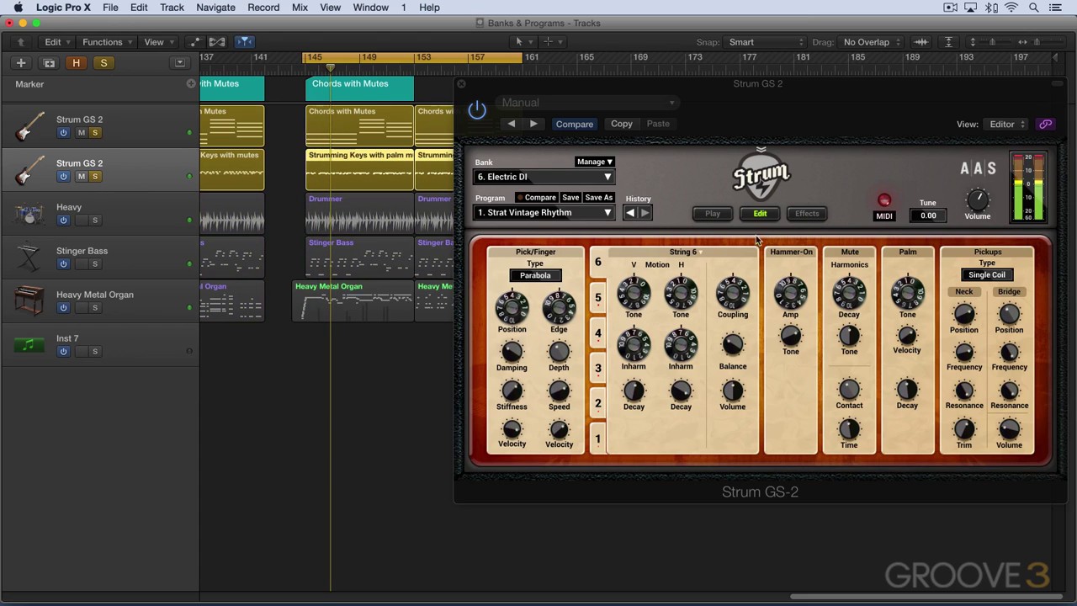
pyautogui.click(807, 213)
pyautogui.click(760, 213)
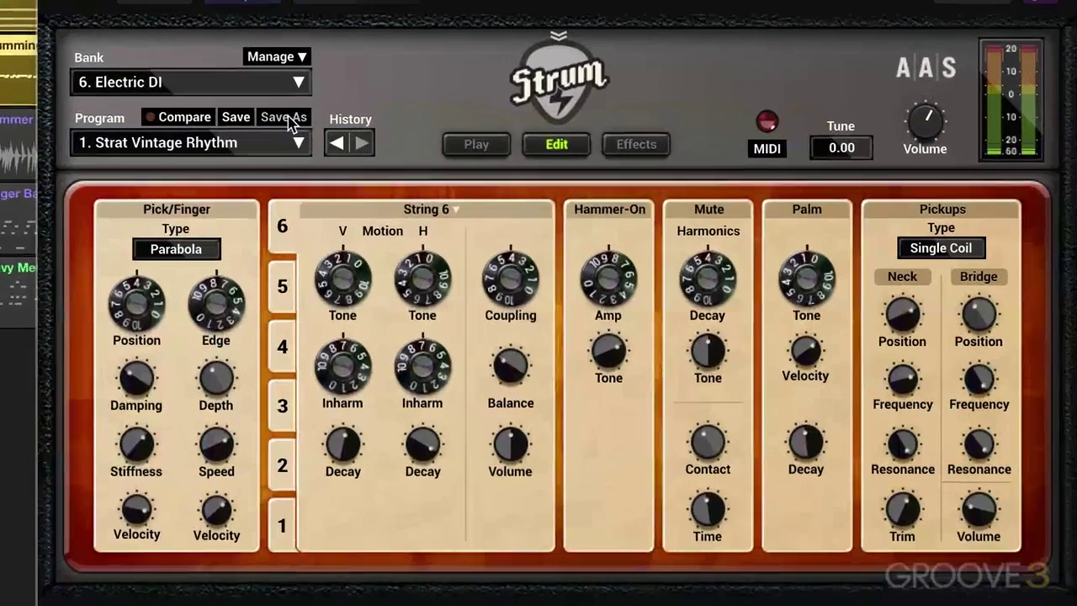
# Step: Save the current sound as a wah guitar program in the personal bank
pyautogui.click(600, 200)
pyautogui.write("Eli's wah guitar")
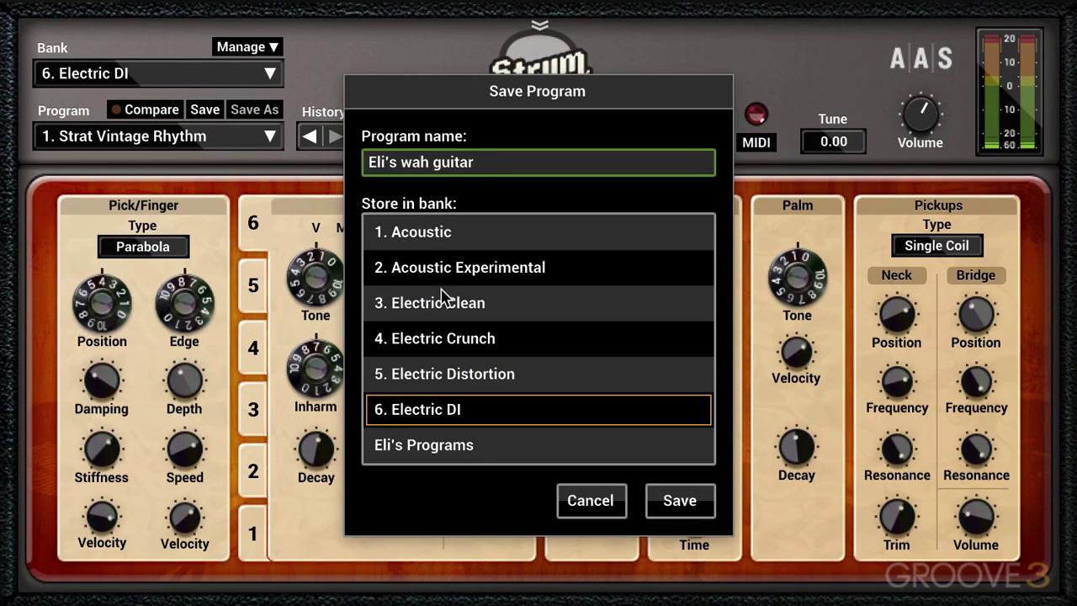
pyautogui.click(469, 455)
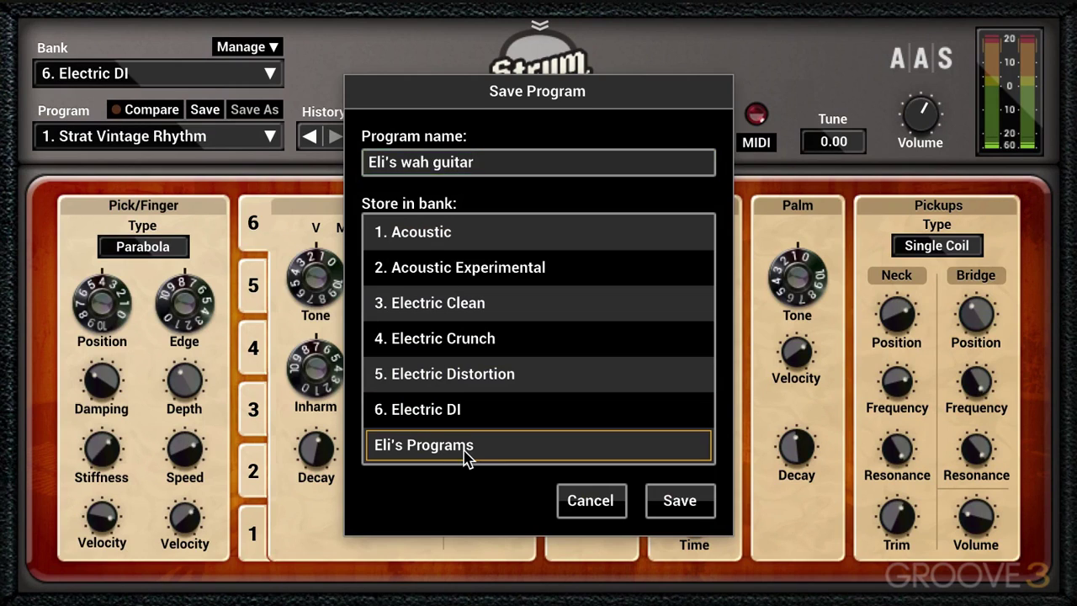
pyautogui.click(679, 501)
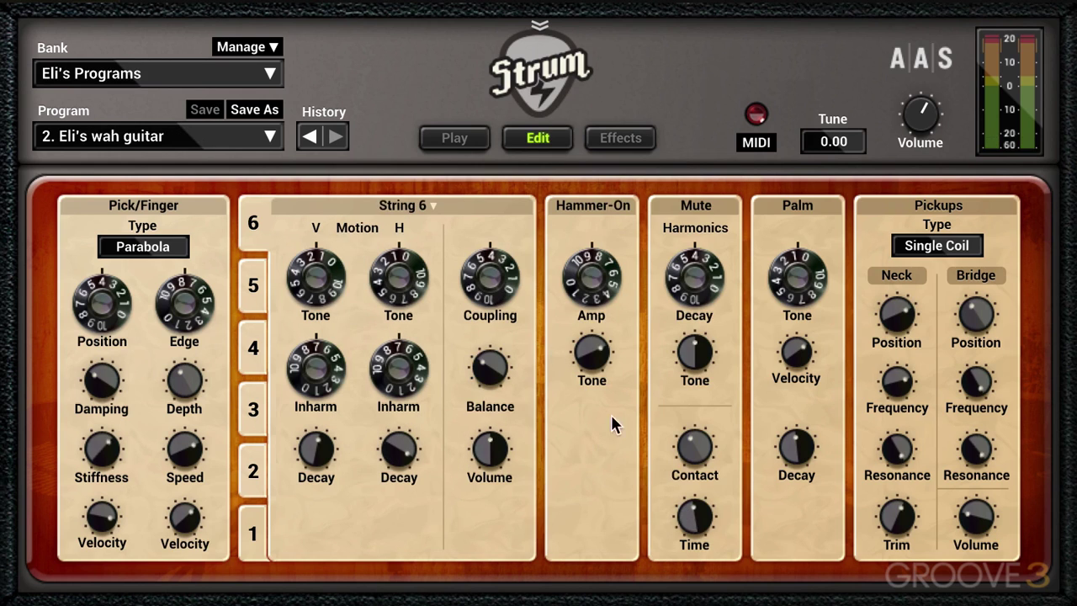
# Step: Add the info note 'Wah synced to dotted quarter notes with chorus and amp drive'
pyautogui.click(255, 47)
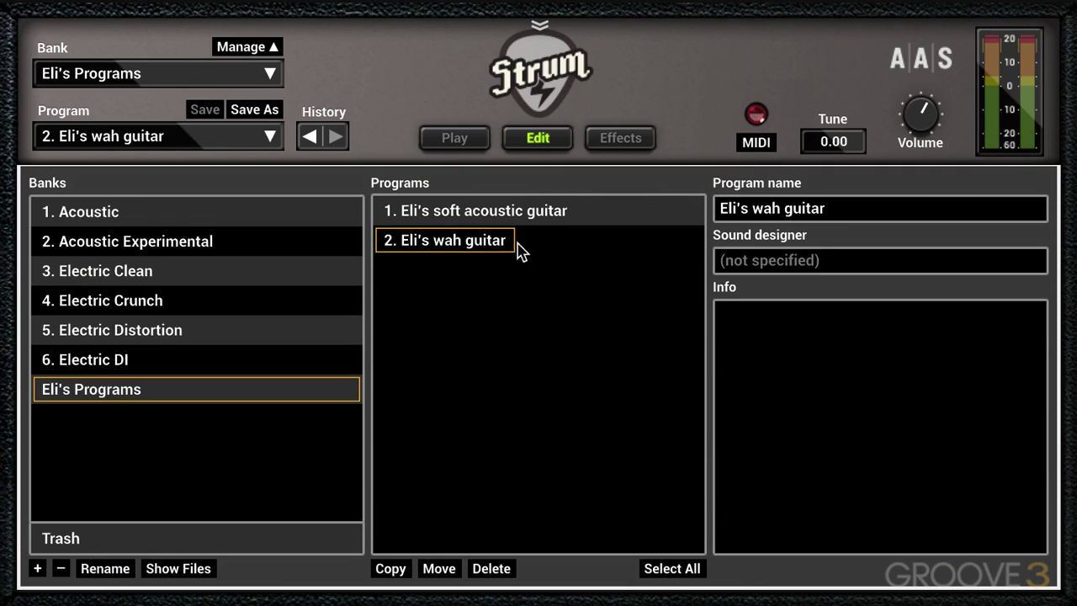
pyautogui.click(754, 341)
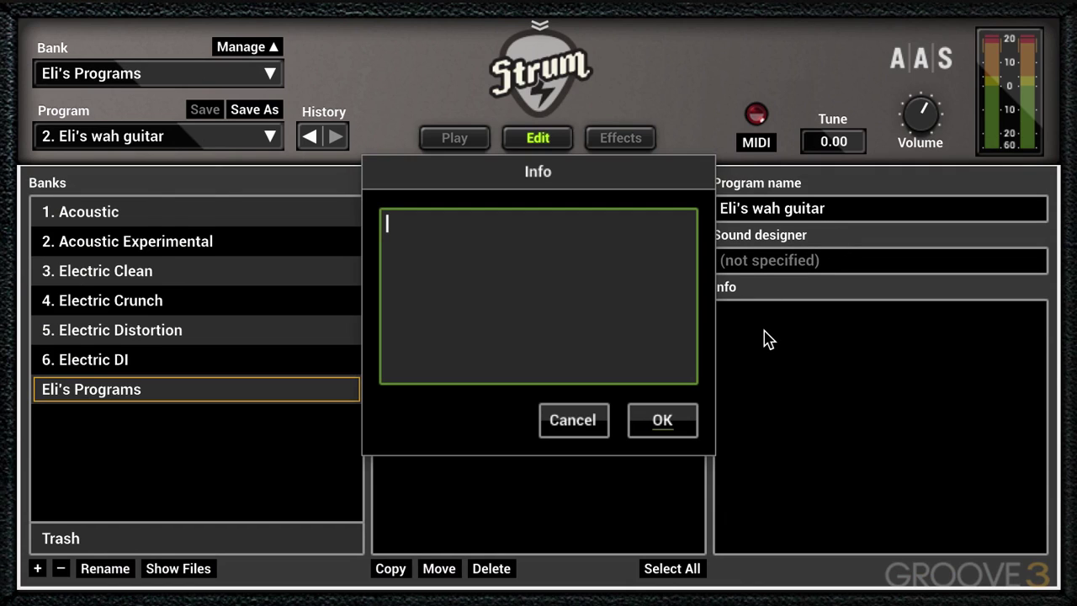
pyautogui.write('Wah synced to dotted quarter notes with chorus and amp drive')
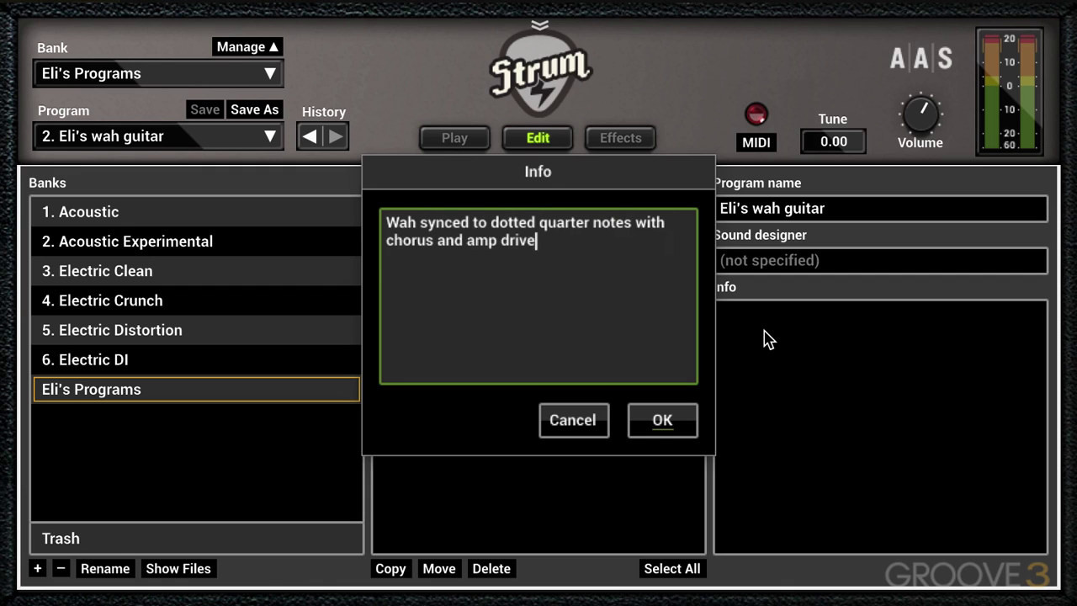
pyautogui.press('Return')
pyautogui.click(680, 425)
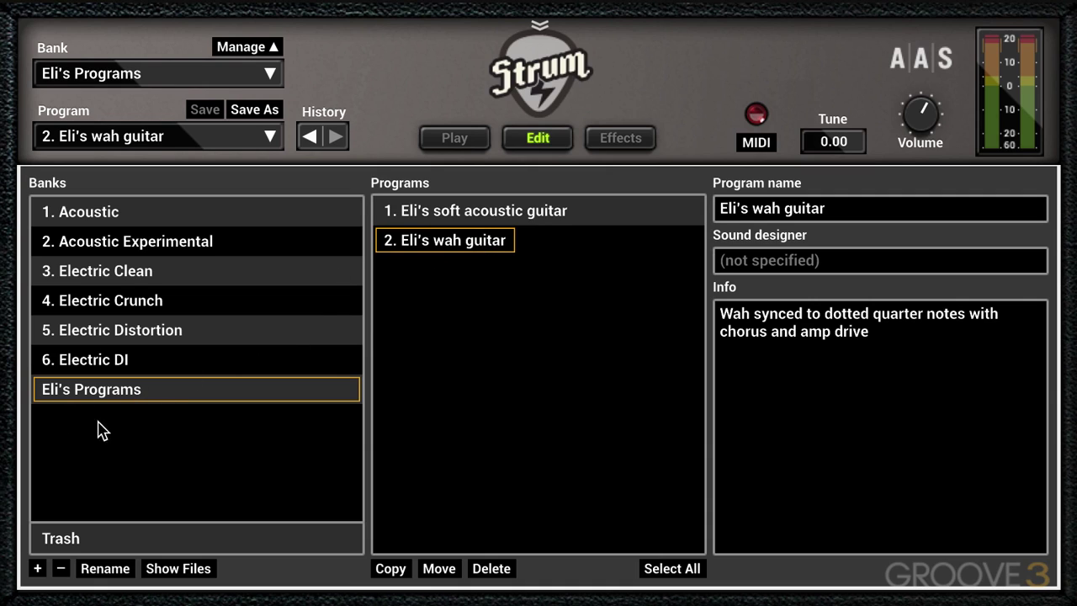
# Step: Cancel renaming the personal bank and reveal the bank files in Finder
pyautogui.click(106, 569)
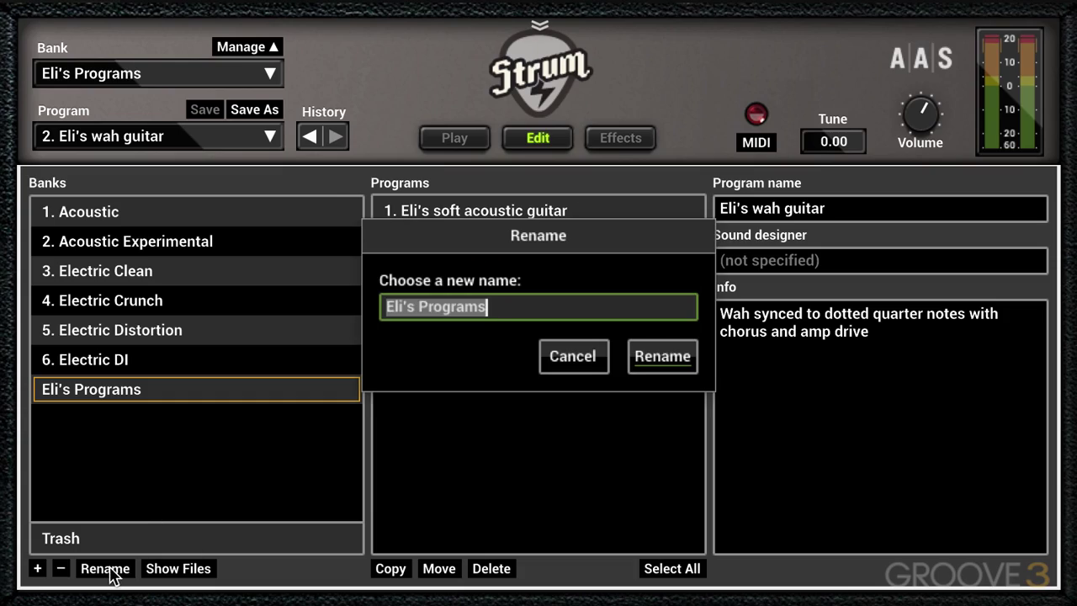
pyautogui.click(572, 360)
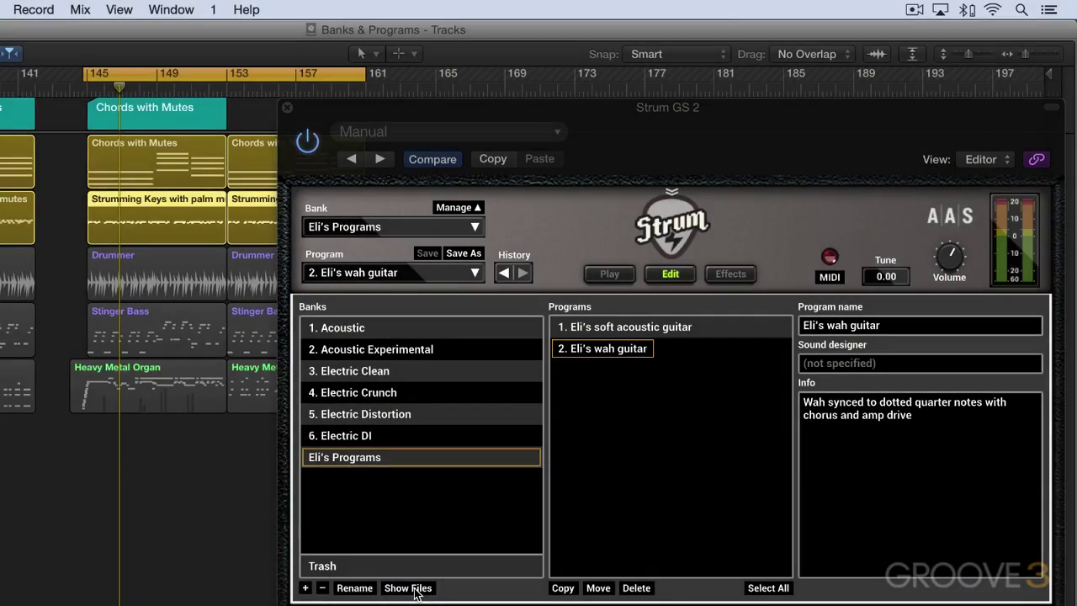
pyautogui.click(408, 588)
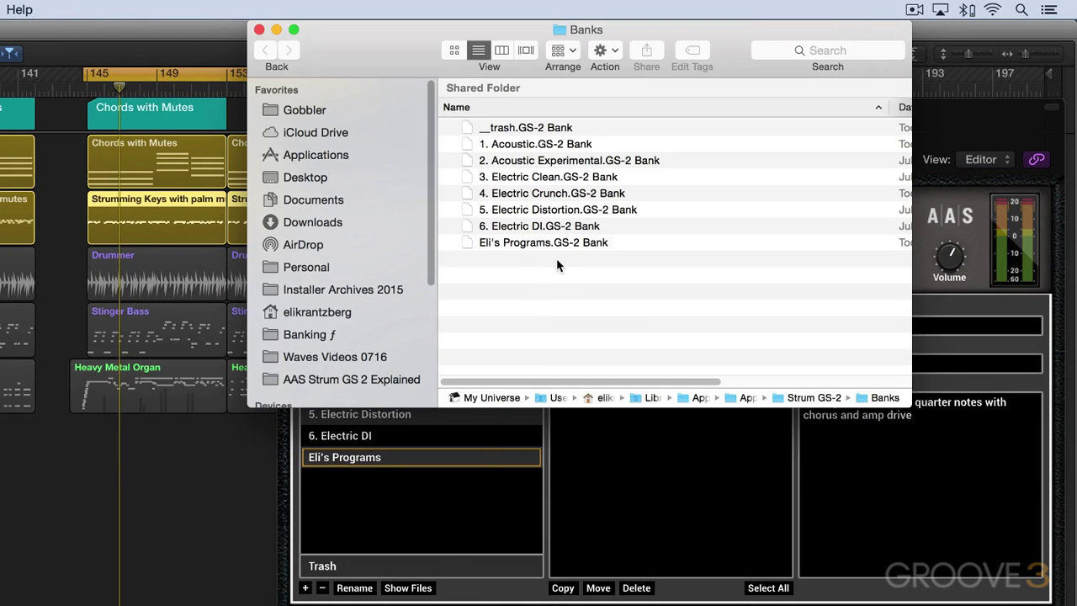
# Step: View the Banks folder's full path, dismiss it, and close the Finder window
pyautogui.keyDown('super'); pyautogui.click(584, 31); pyautogui.keyUp('super')
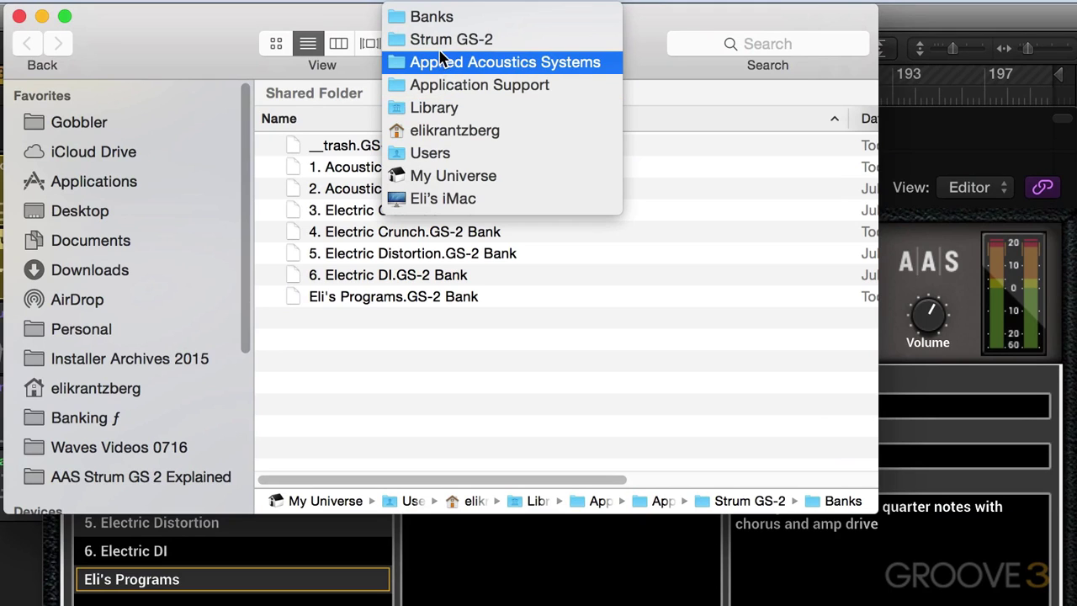
pyautogui.click(350, 337)
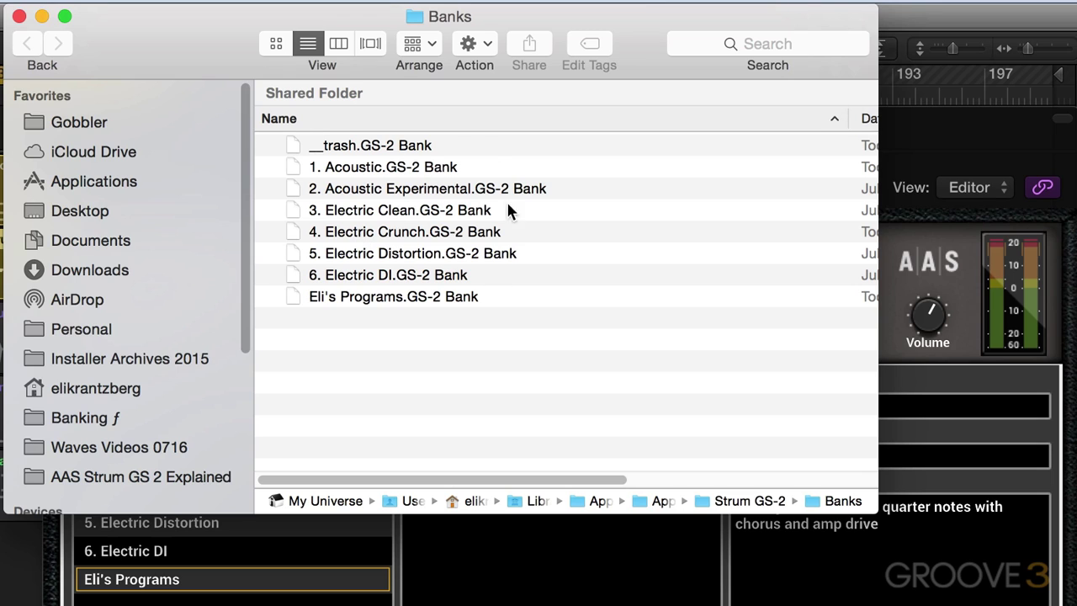
pyautogui.click(20, 19)
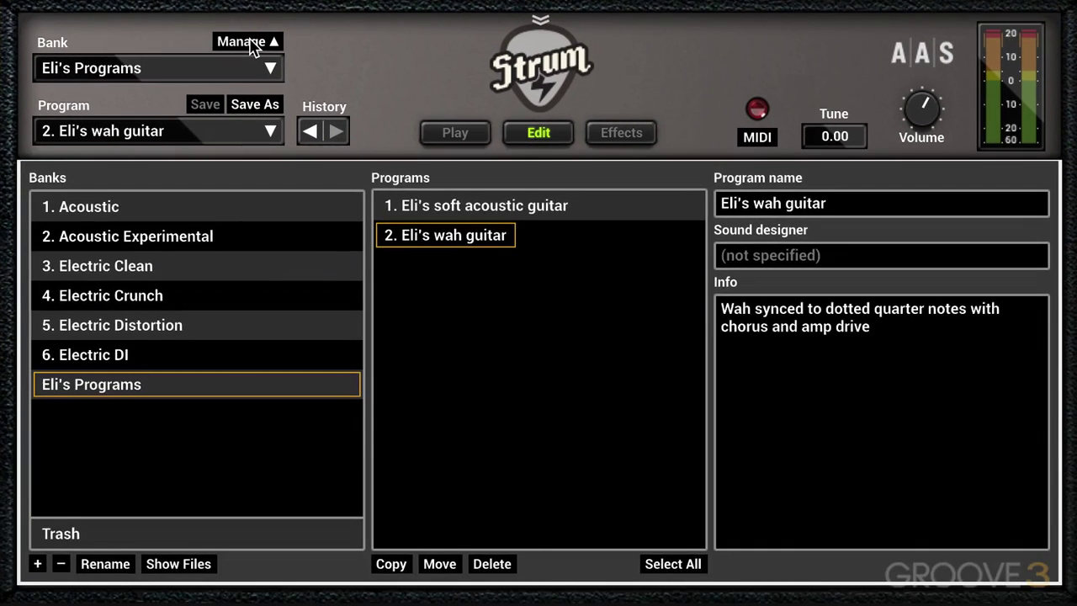
# Step: Collapse the manager and show the wah program's Equalizer, Compressor, Wah Wah and Reverb effects
pyautogui.click(282, 180)
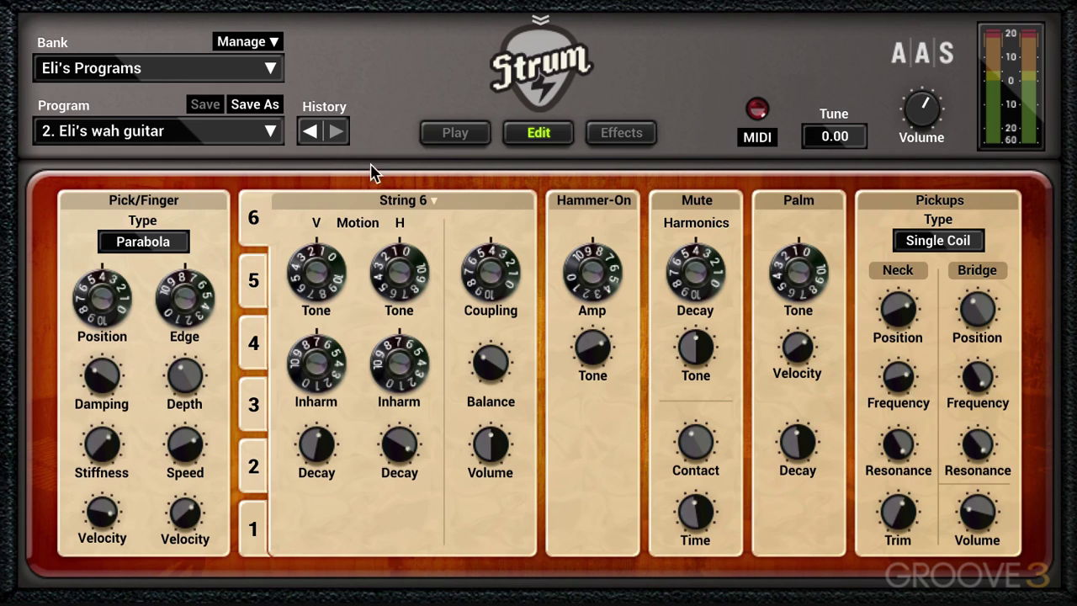
pyautogui.click(634, 137)
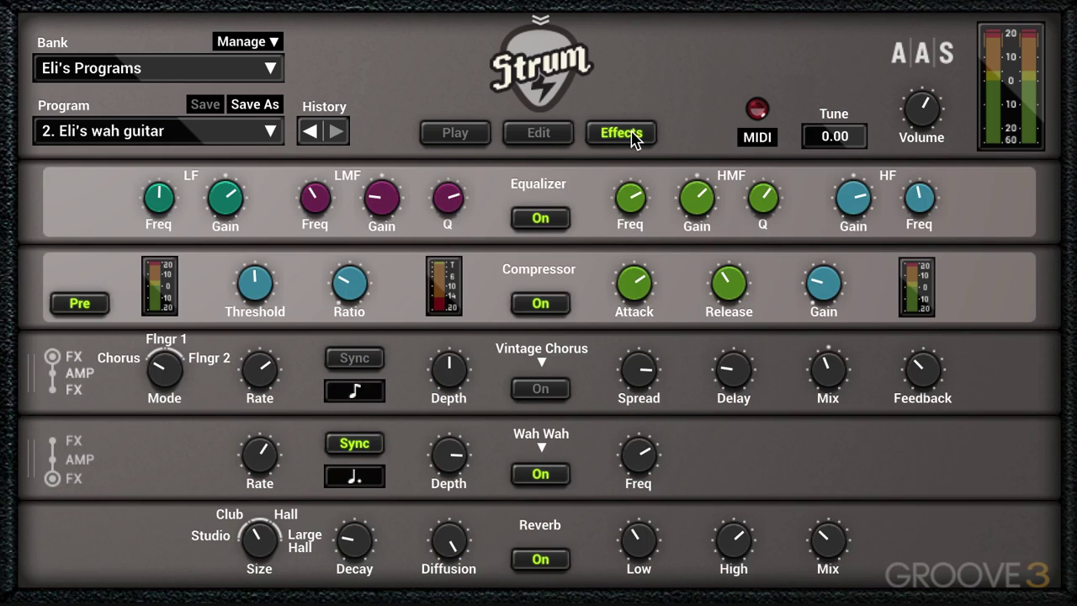